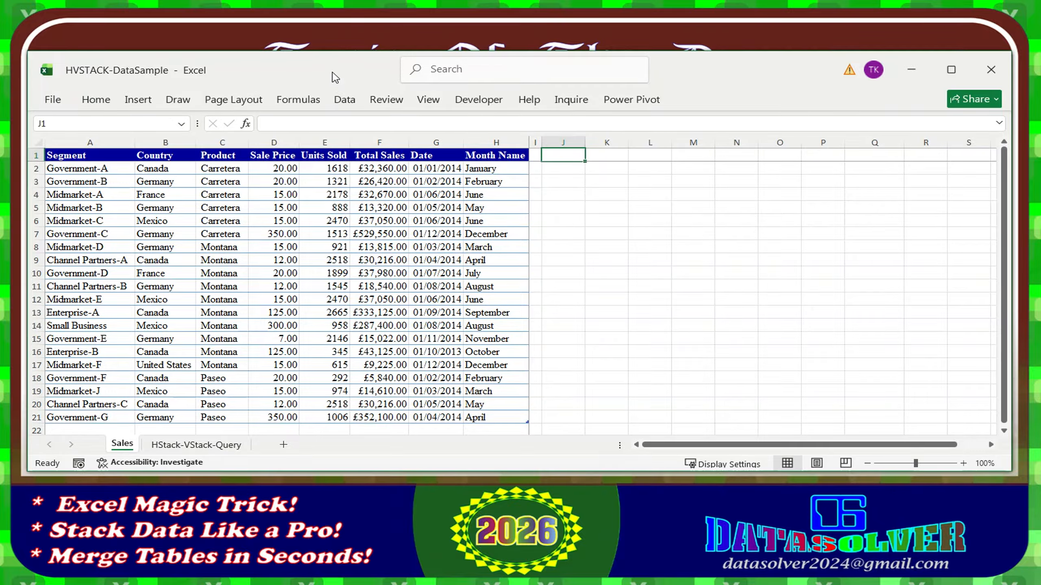
Examine the Sales table's header row and Segment column, and the Question-1 entry on the HStack-VStack-Query sheet
{"action": "left_click", "coordinate": [39, 155]}
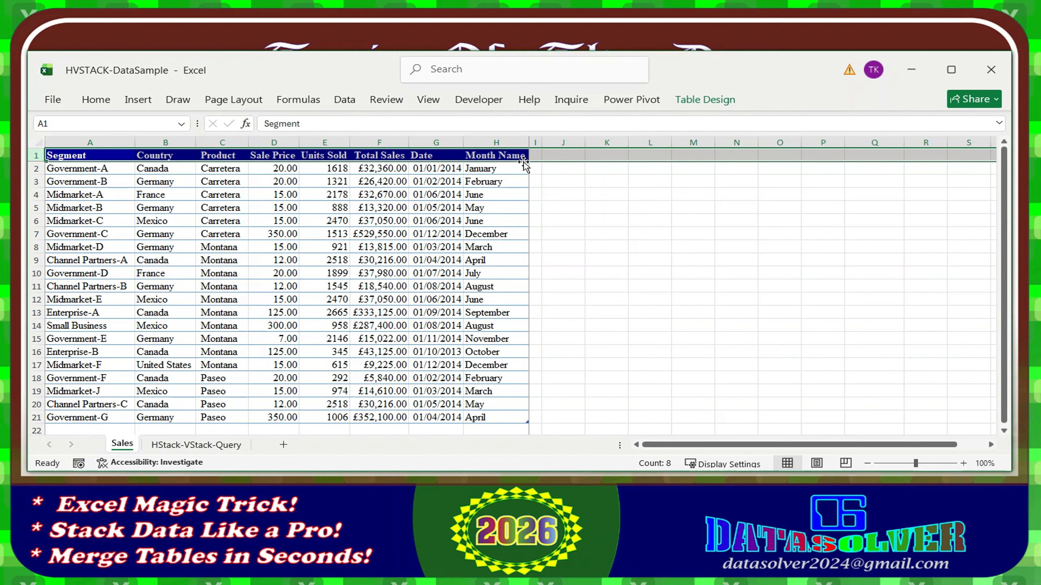
{"action": "left_click", "coordinate": [123, 288]}
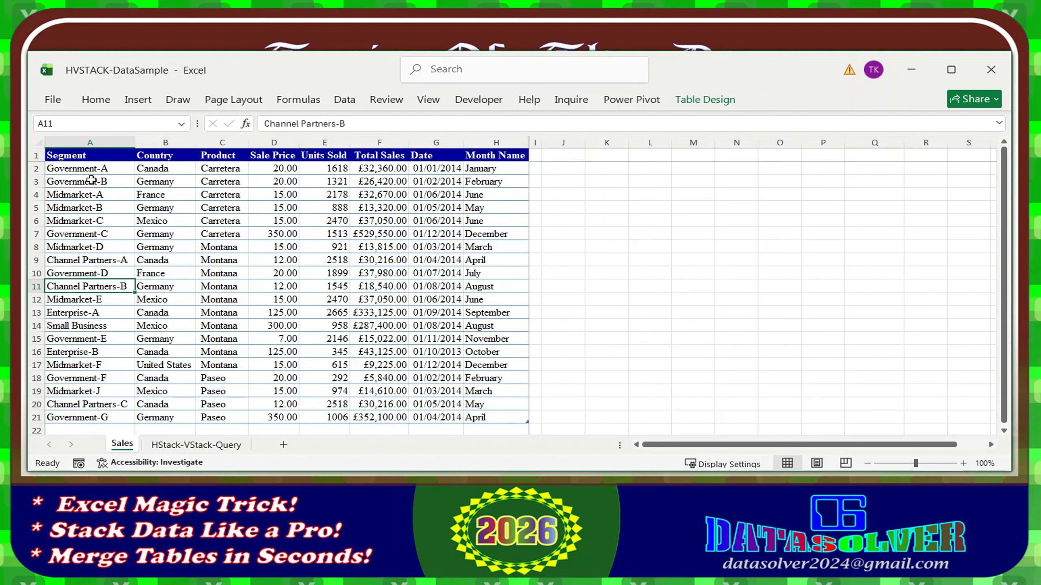
{"action": "left_click_drag", "start_coordinate": [76, 158], "coordinate": [82, 414]}
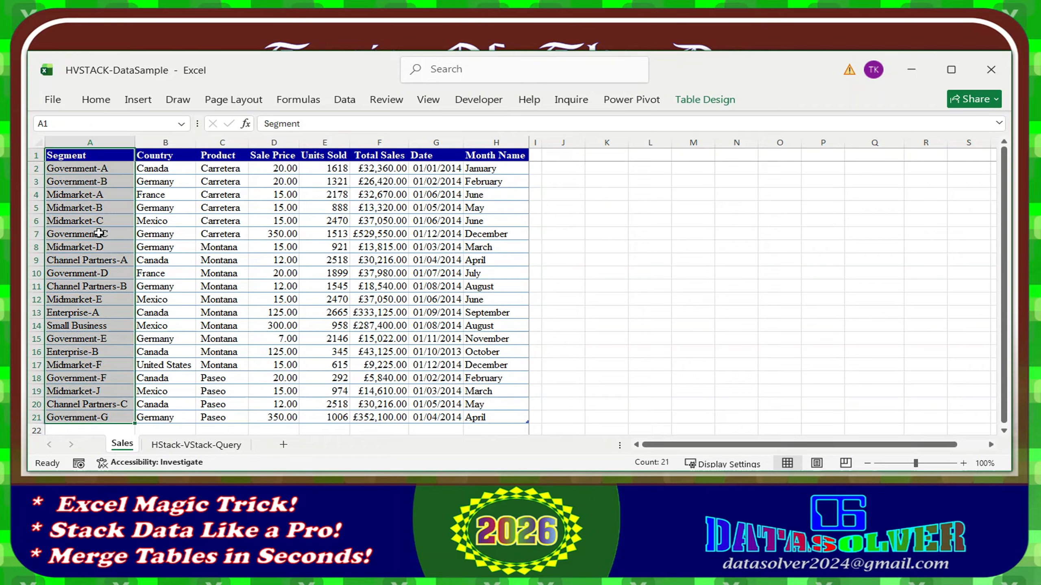
{"action": "left_click", "coordinate": [212, 262]}
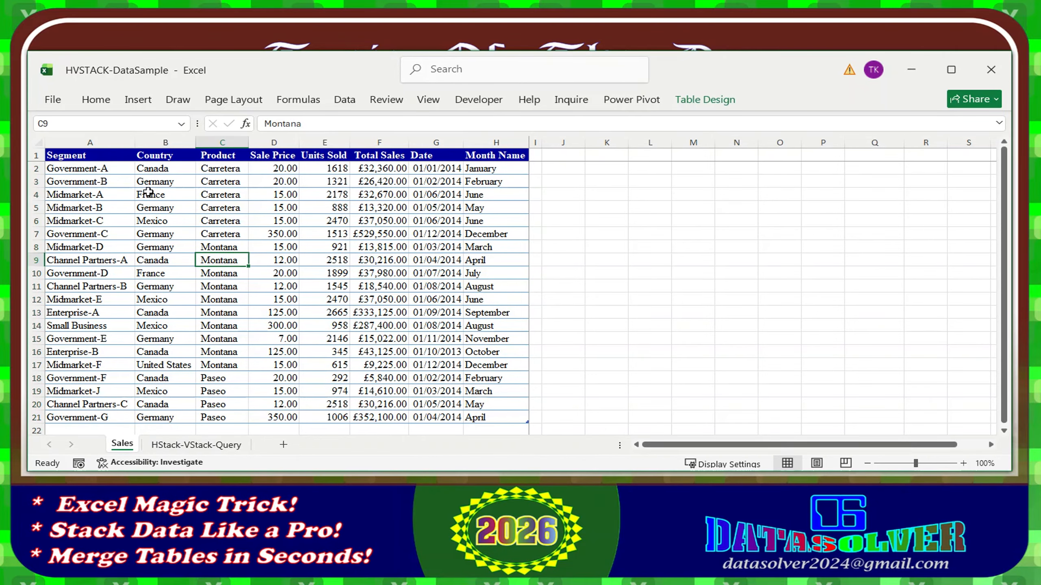
{"action": "left_click", "coordinate": [102, 160]}
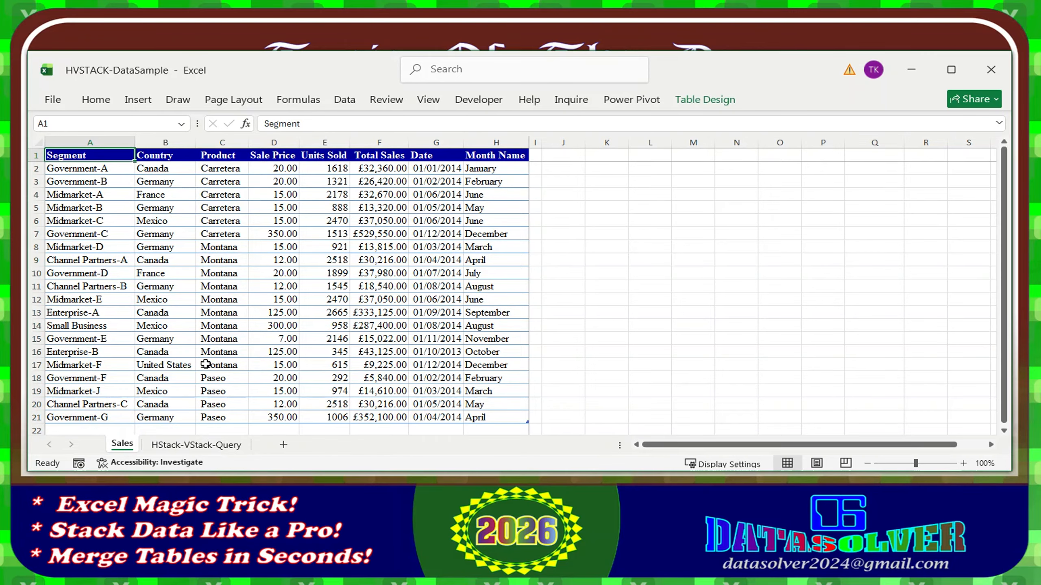
{"action": "left_click", "coordinate": [196, 446]}
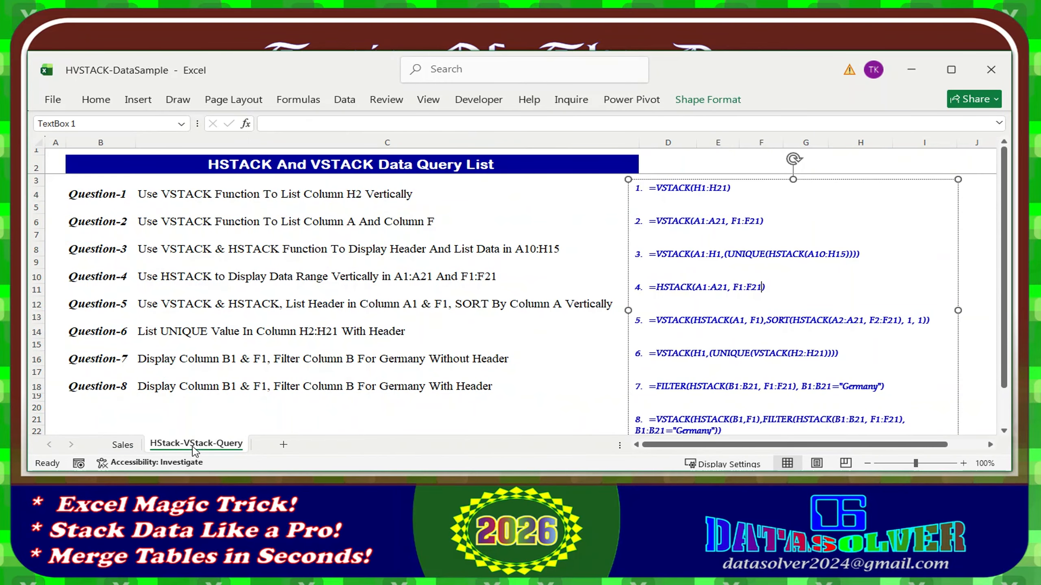
{"action": "left_click", "coordinate": [356, 183]}
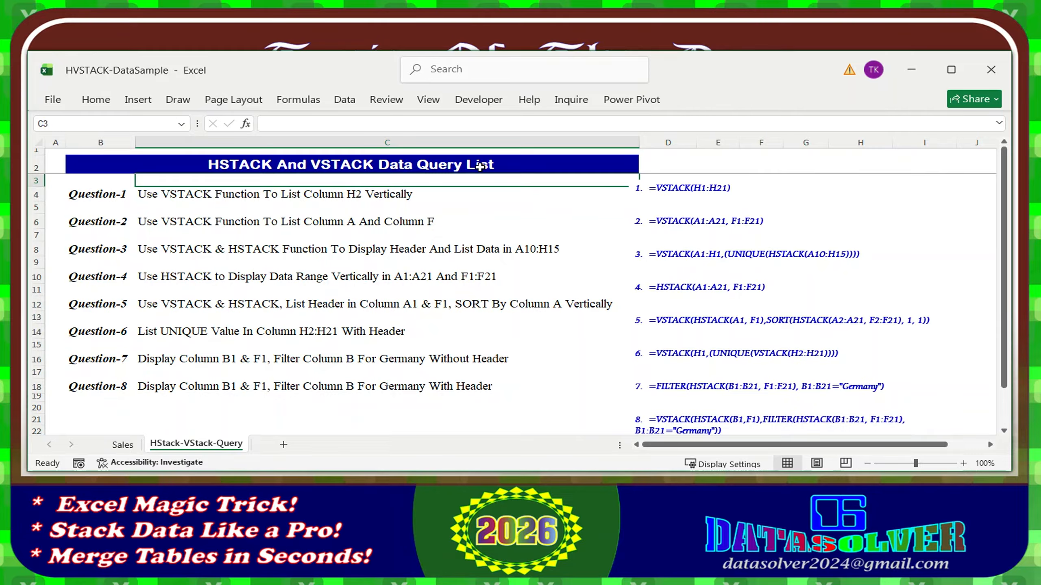
{"action": "left_click", "coordinate": [241, 195]}
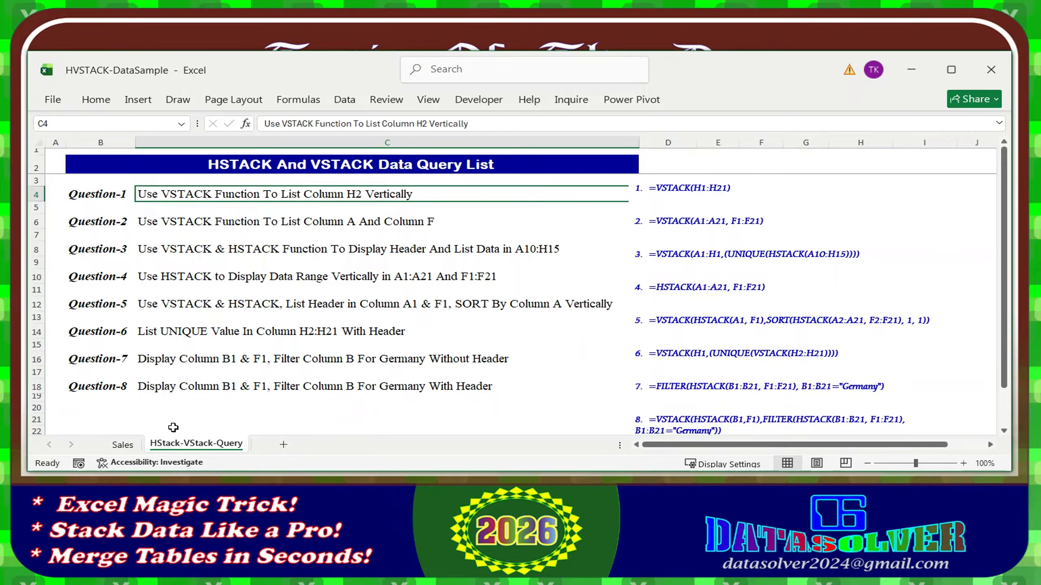
Widen the empty column J on the Sales sheet
{"action": "left_click", "coordinate": [122, 445]}
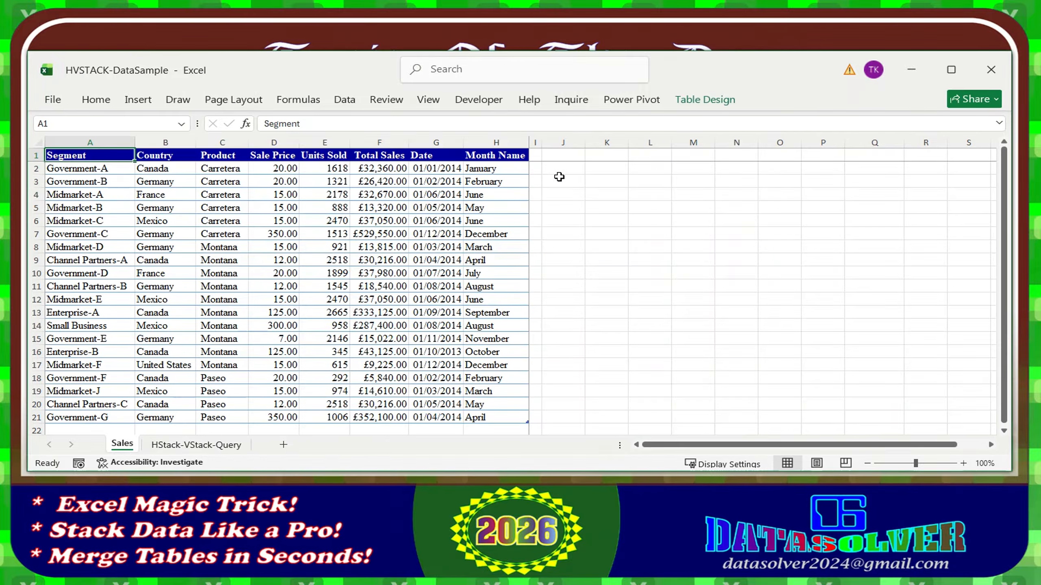
{"action": "left_click", "coordinate": [567, 155]}
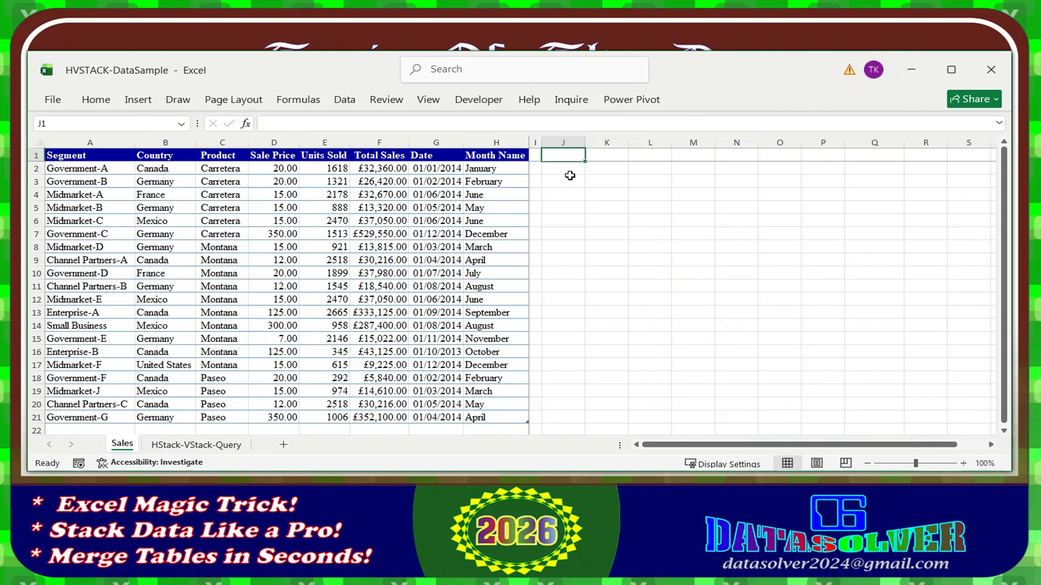
{"action": "left_click", "coordinate": [568, 169]}
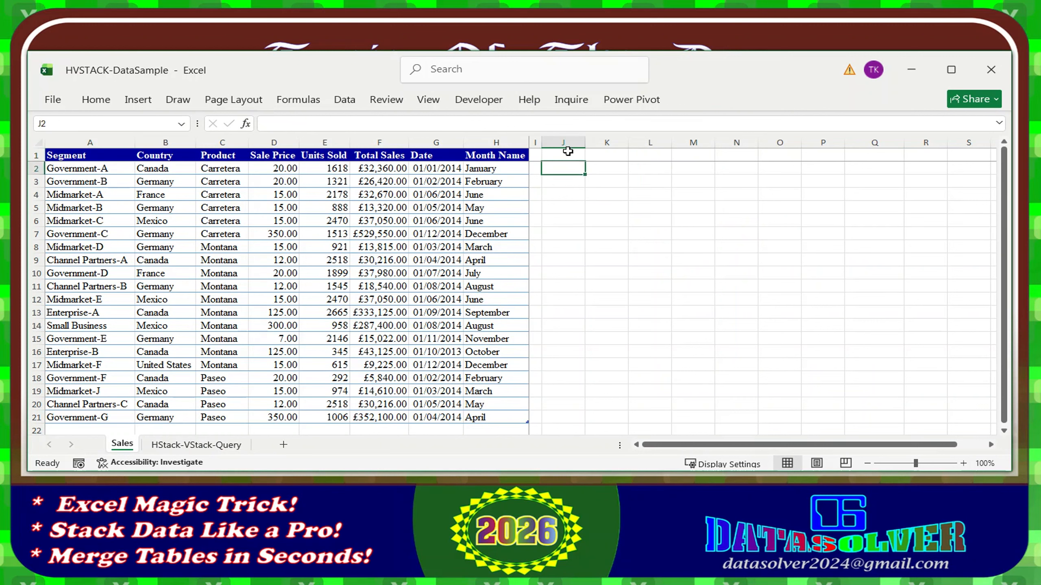
{"action": "left_click", "coordinate": [567, 151]}
{"action": "left_click_drag", "start_coordinate": [584, 142], "coordinate": [599, 142]}
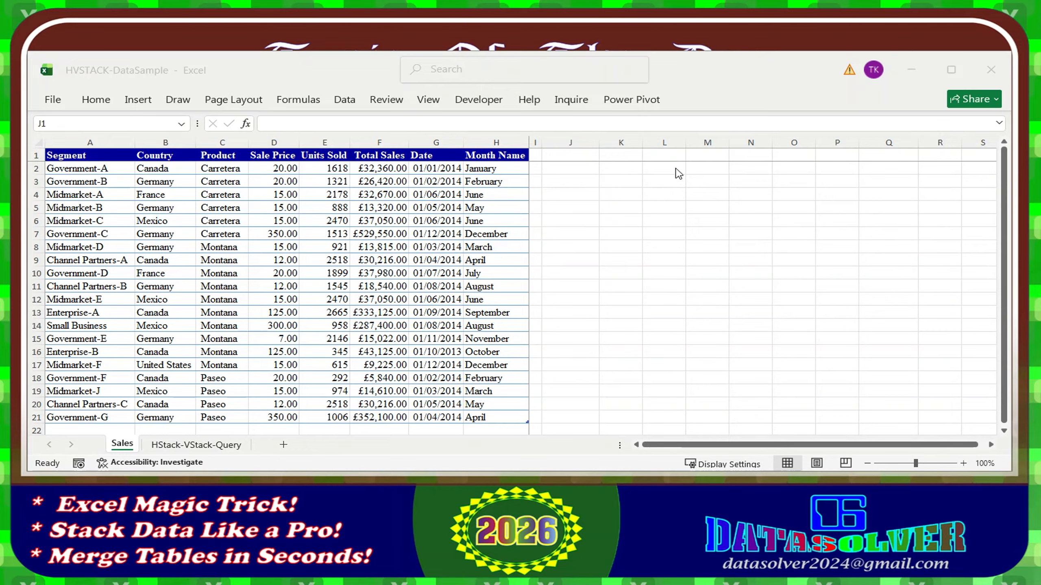
Enter =VSTACK(H1:H21) in cell J1 and widen column J slightly to fit the listed month names
{"action": "left_click", "coordinate": [572, 155]}
{"action": "left_click", "coordinate": [426, 121]}
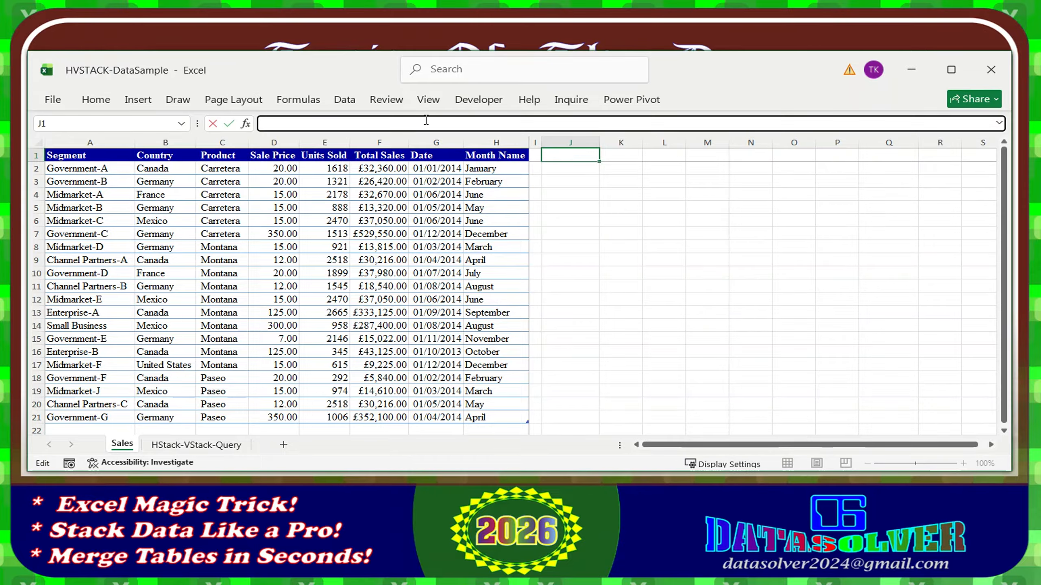
{"action": "type", "text": "=VSTACK(H1:H21)"}
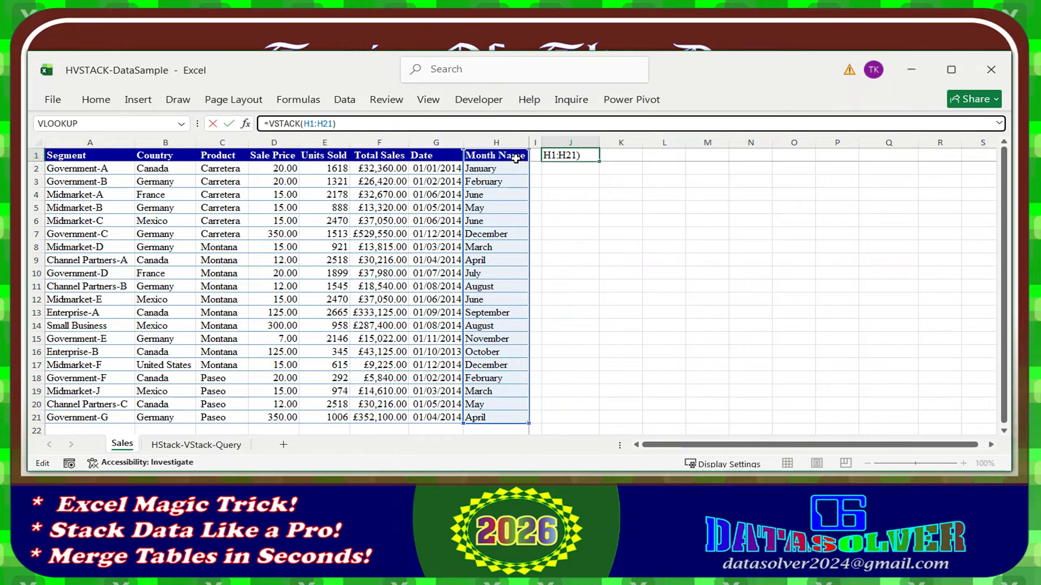
{"action": "key", "text": "Return"}
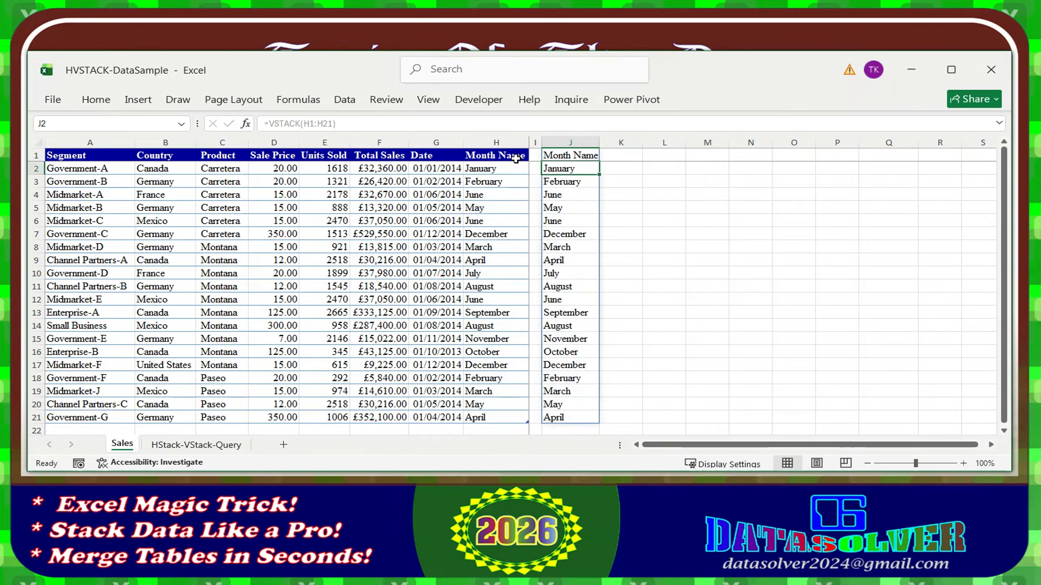
{"action": "left_click", "coordinate": [570, 155]}
{"action": "left_click_drag", "start_coordinate": [599, 142], "coordinate": [609, 142]}
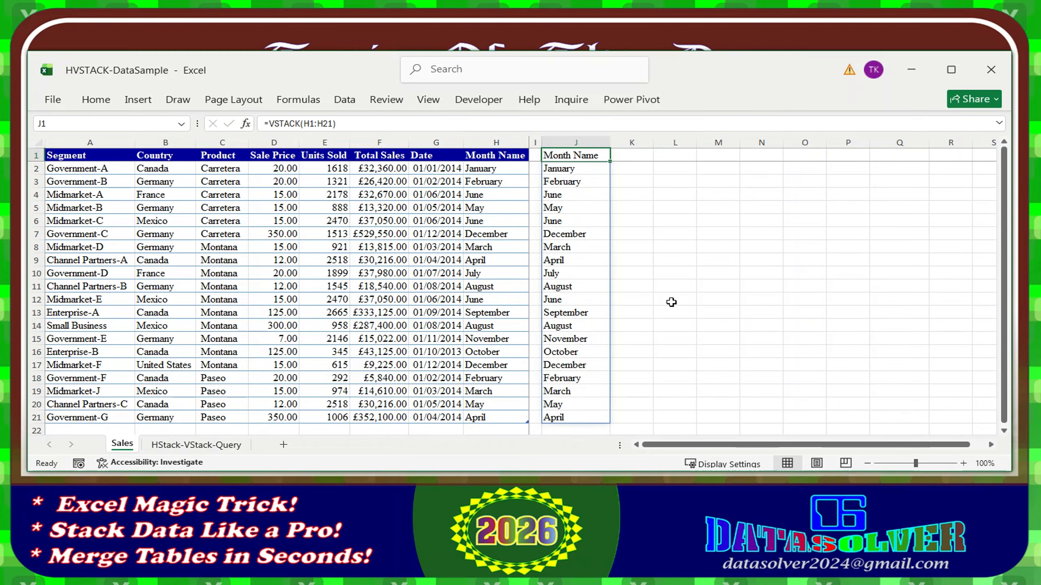
Read Question-2 on the HStack-VStack-Query sheet and return to the empty columns on the Sales sheet
{"action": "left_click", "coordinate": [991, 445]}
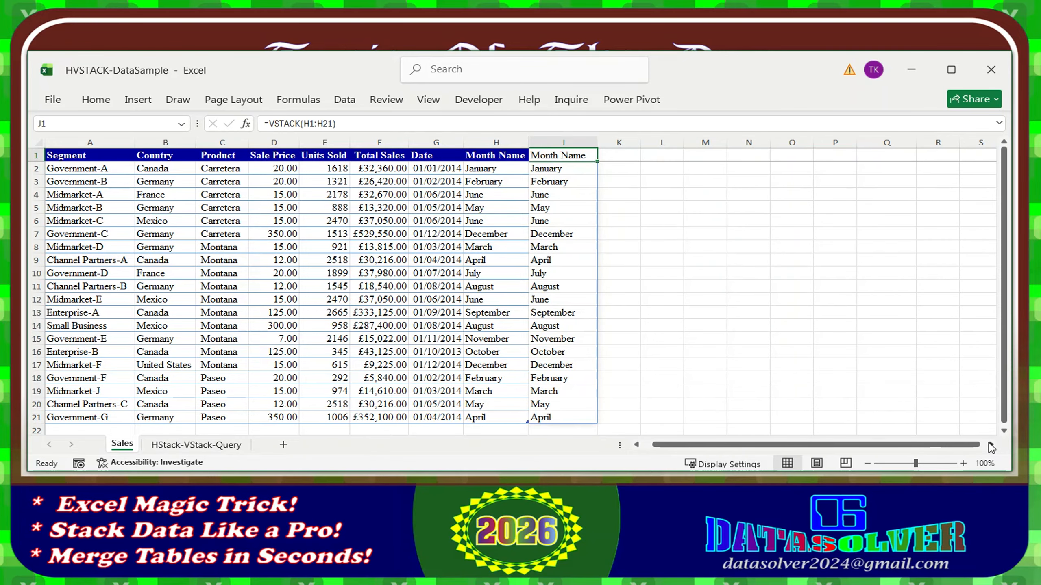
{"action": "left_click", "coordinate": [991, 444]}
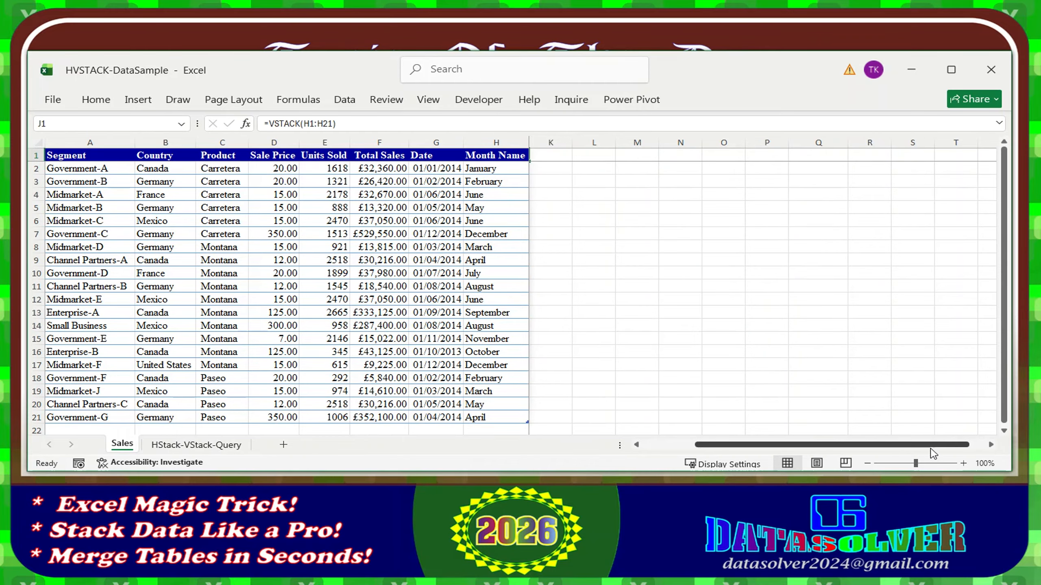
{"action": "left_click", "coordinate": [991, 446]}
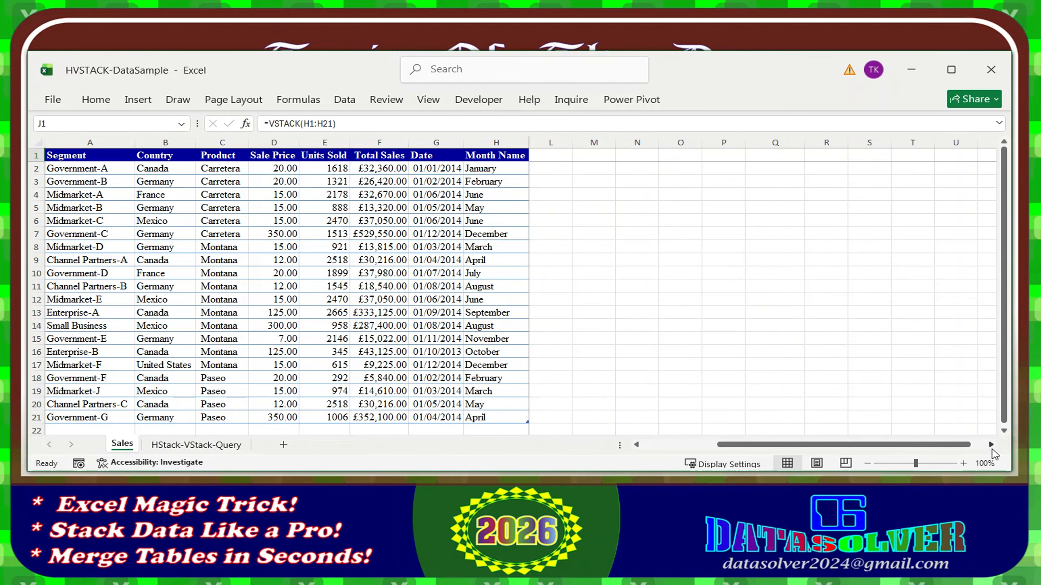
{"action": "left_click", "coordinate": [177, 446]}
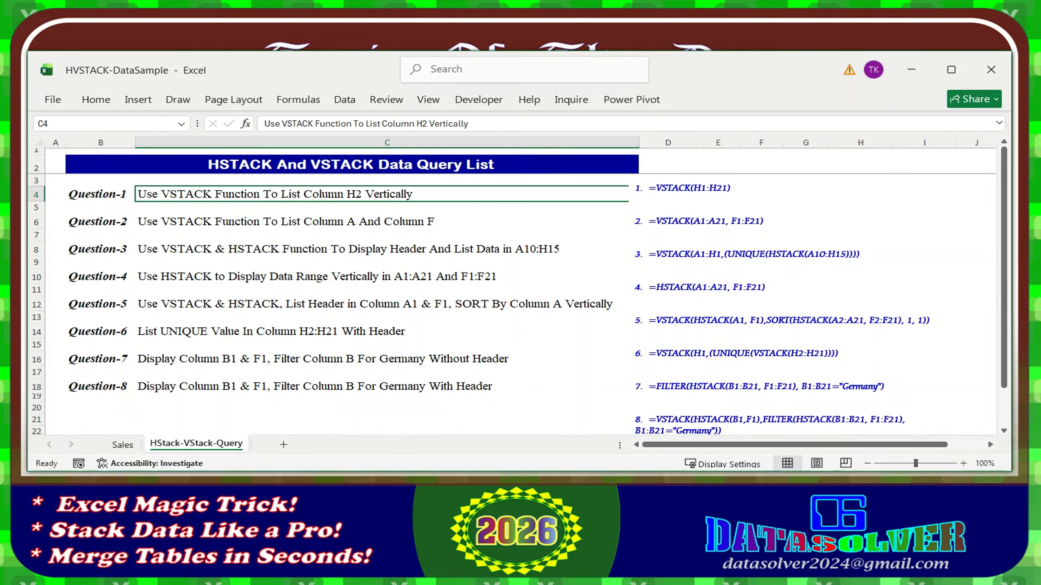
{"action": "key", "text": "alt+Tab"}
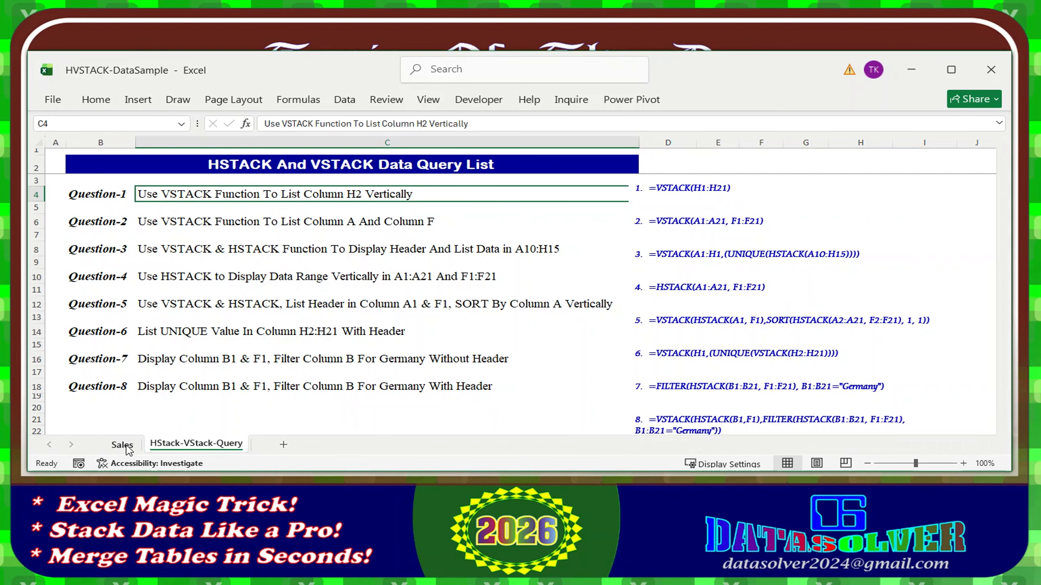
{"action": "left_click", "coordinate": [123, 445]}
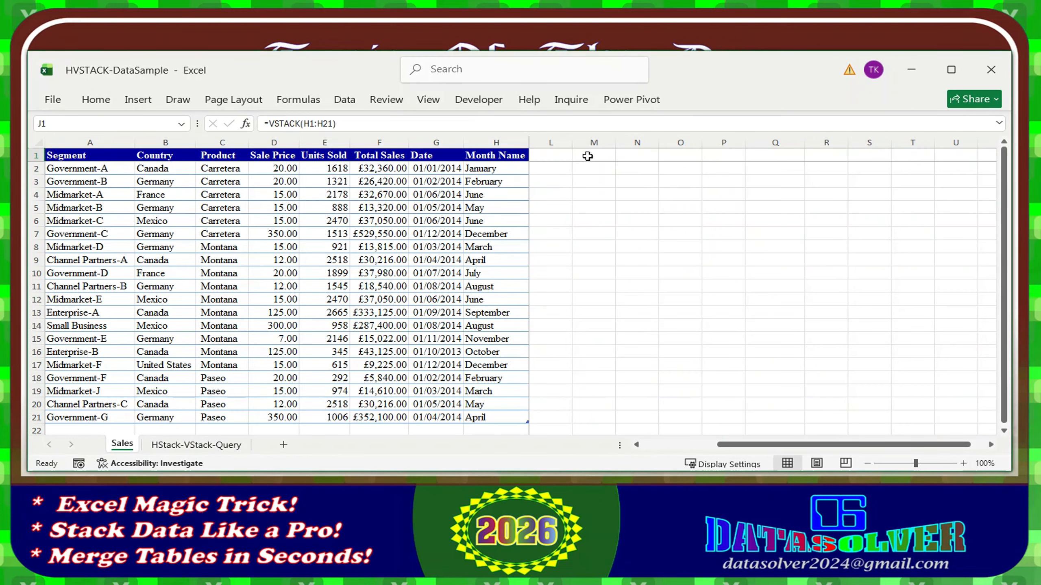
{"action": "left_click", "coordinate": [209, 445]}
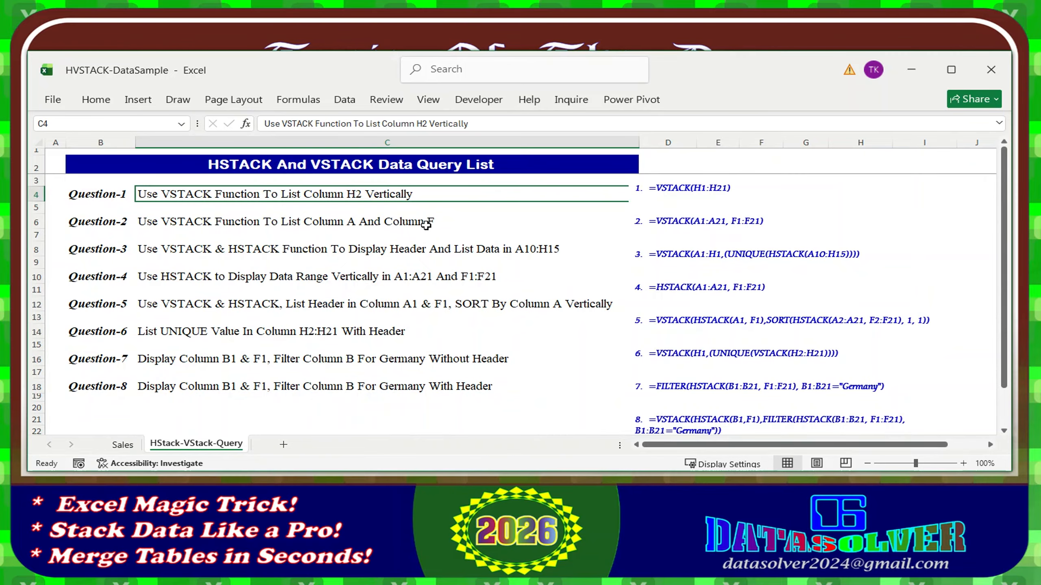
{"action": "left_click", "coordinate": [124, 444]}
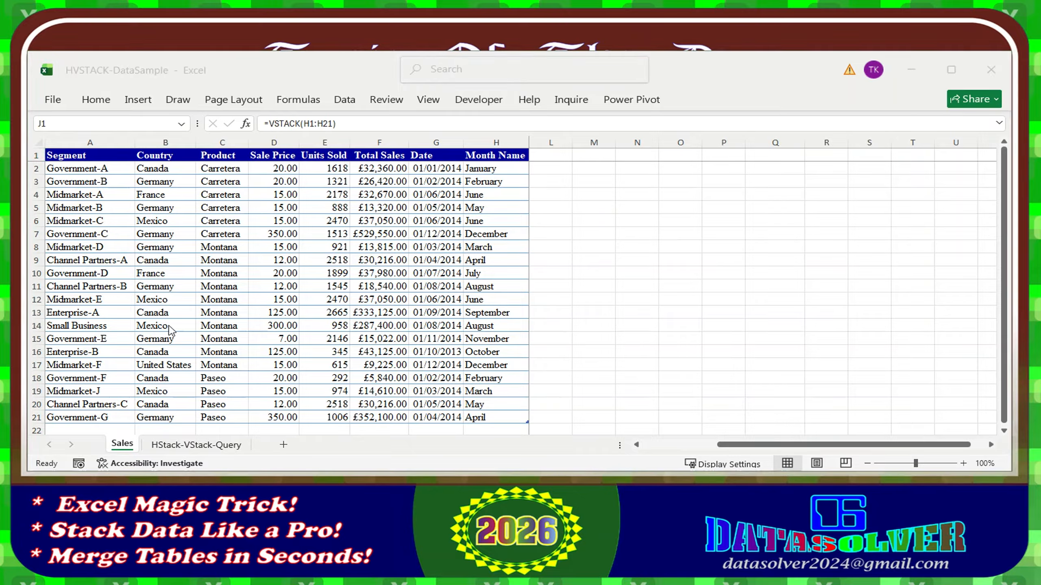
Enter =VSTACK(A1:A21, F1:F21) in cell M1 of the Sales sheet and widen column M to fit the stacked data
{"action": "left_click", "coordinate": [592, 153]}
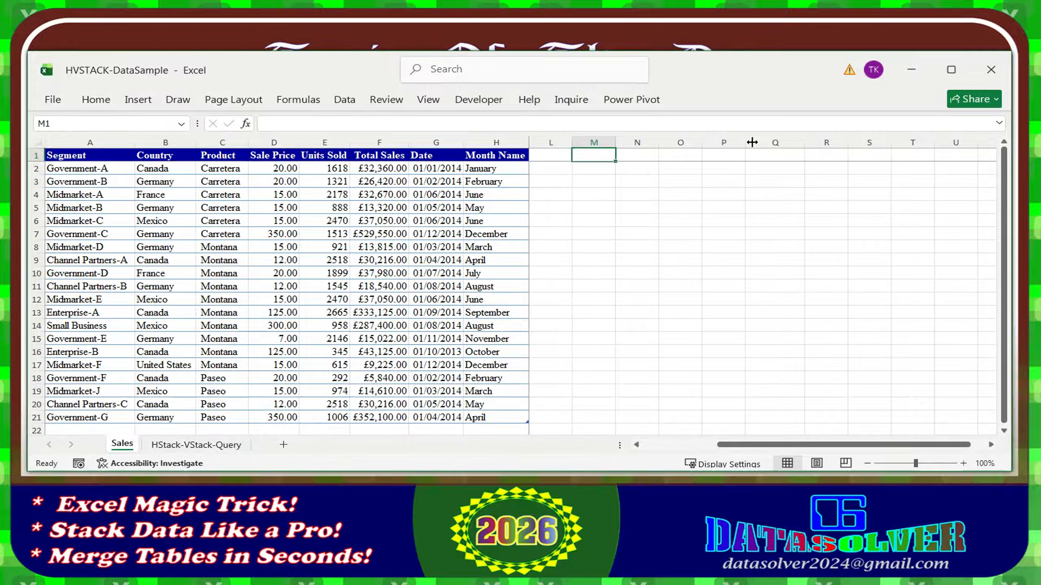
{"action": "left_click", "coordinate": [594, 121]}
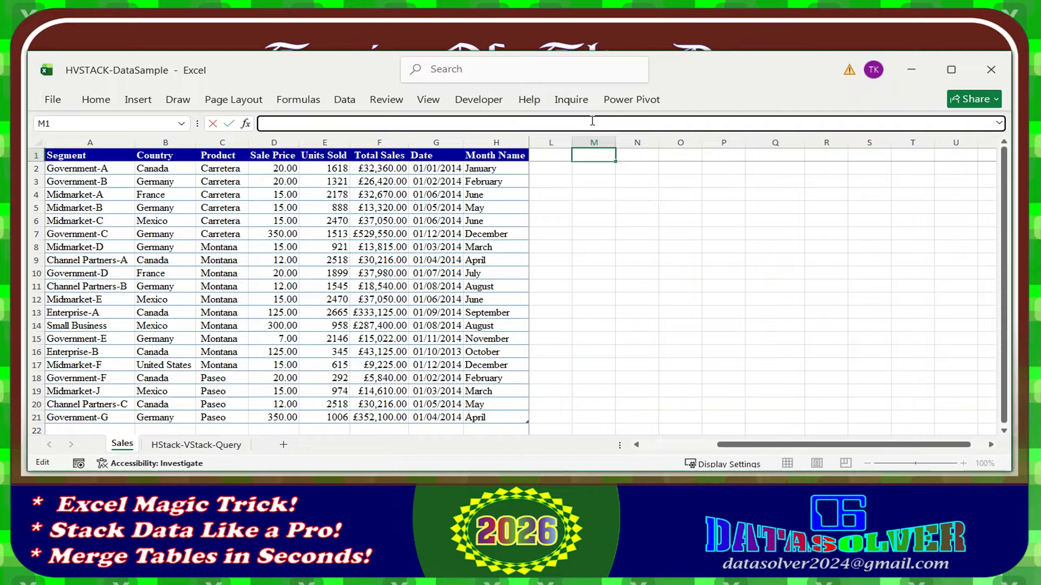
{"action": "type", "text": "=VSTACK(A1:A21, F1:F21)"}
{"action": "key", "text": "Return"}
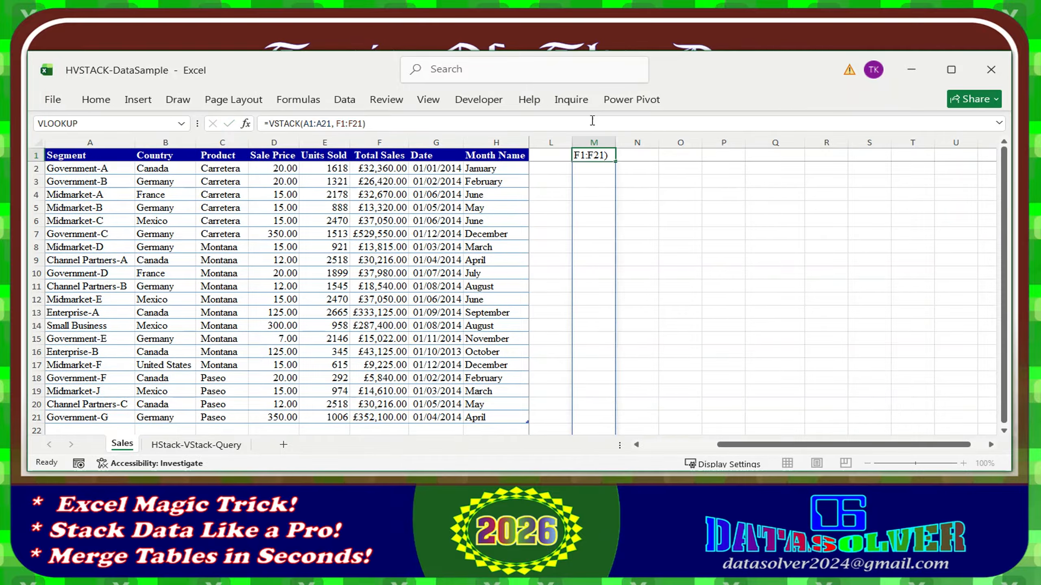
{"action": "left_click_drag", "start_coordinate": [613, 136], "coordinate": [675, 135]}
{"action": "left_click", "coordinate": [611, 158]}
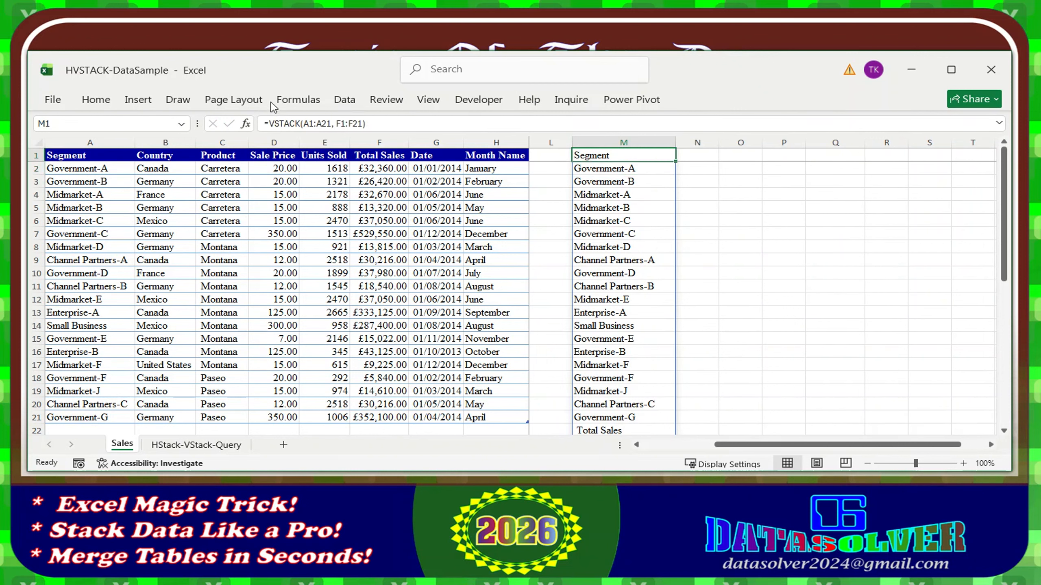
Examine the ranges referenced by the VSTACK formula in M1 and leave the formula without saving any edit
{"action": "left_click", "coordinate": [319, 123]}
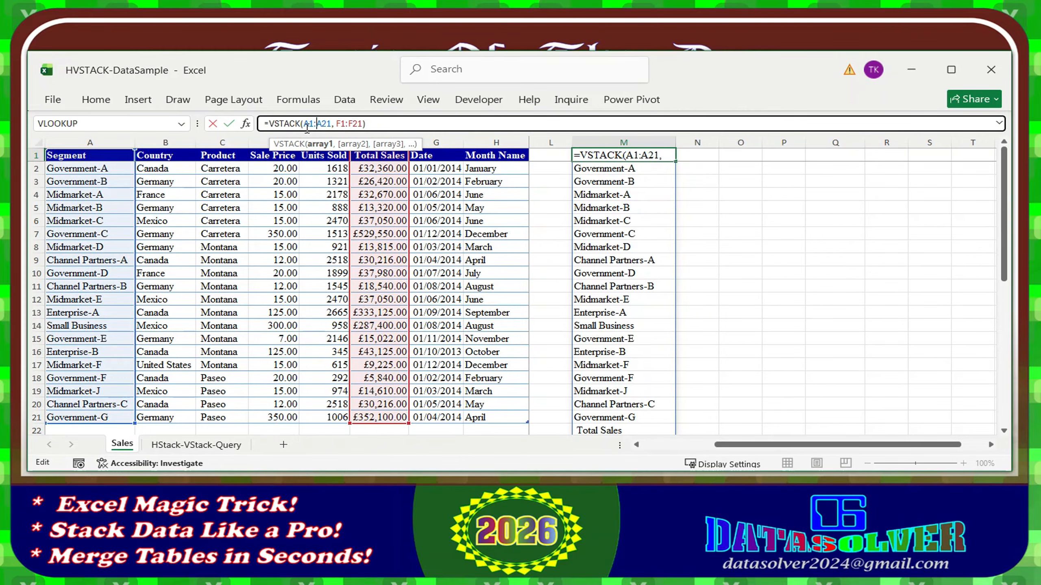
{"action": "left_click", "coordinate": [621, 181]}
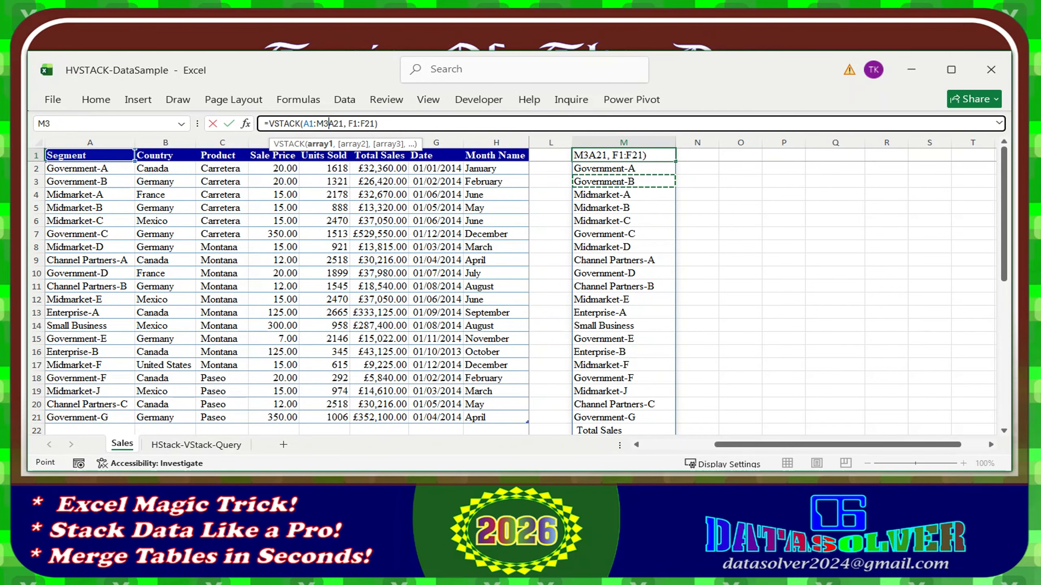
{"action": "left_click_drag", "start_coordinate": [1004, 217], "coordinate": [1003, 239]}
{"action": "key", "text": "Escape"}
{"action": "left_click", "coordinate": [704, 175]}
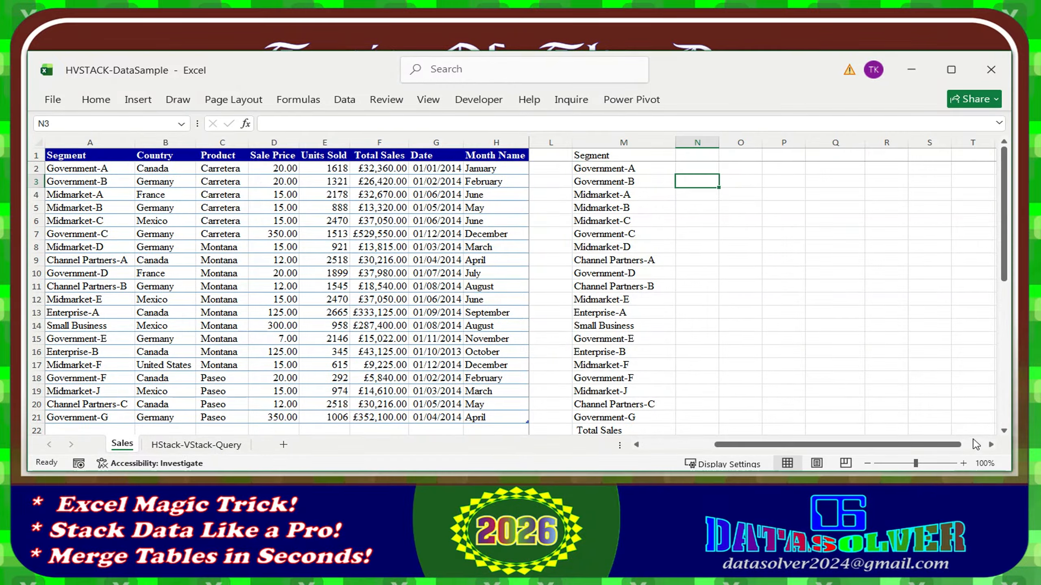
Read Question-3 on the HStack-VStack-Query sheet and return to the empty columns beside the Sales table
{"action": "left_click", "coordinate": [991, 446]}
{"action": "left_click", "coordinate": [991, 445]}
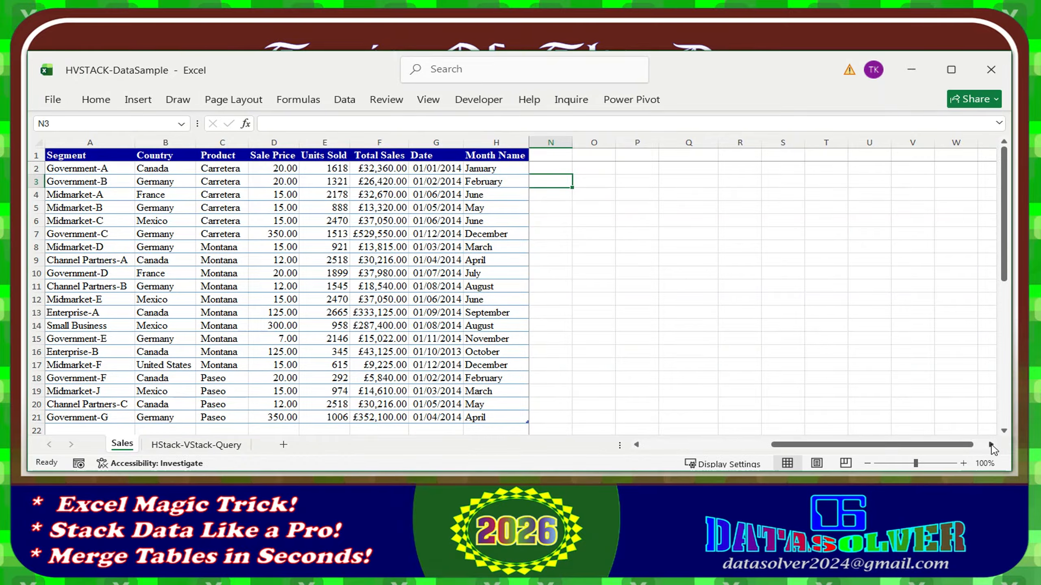
{"action": "left_click", "coordinate": [185, 445]}
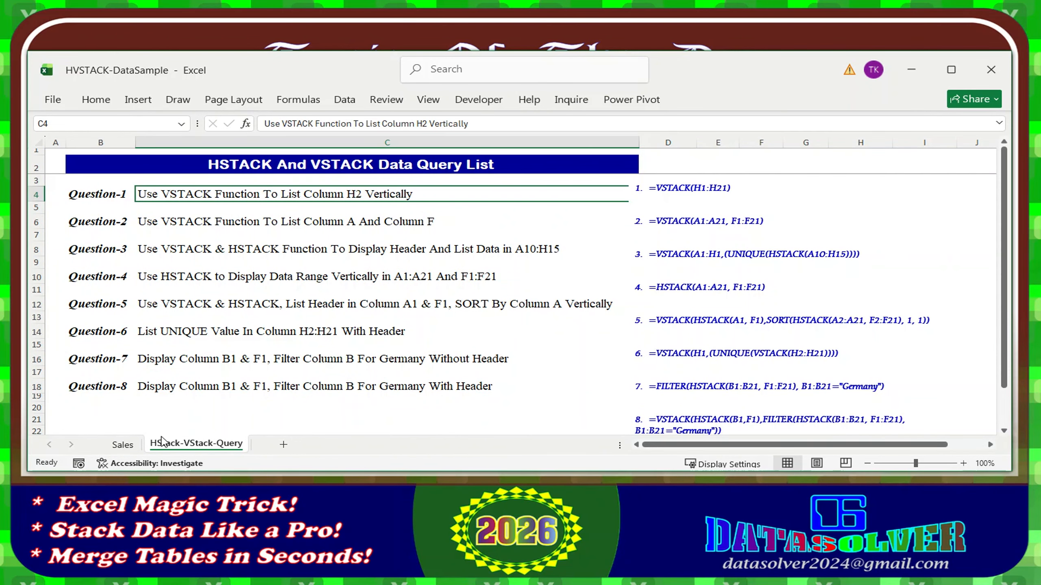
{"action": "left_click", "coordinate": [134, 443]}
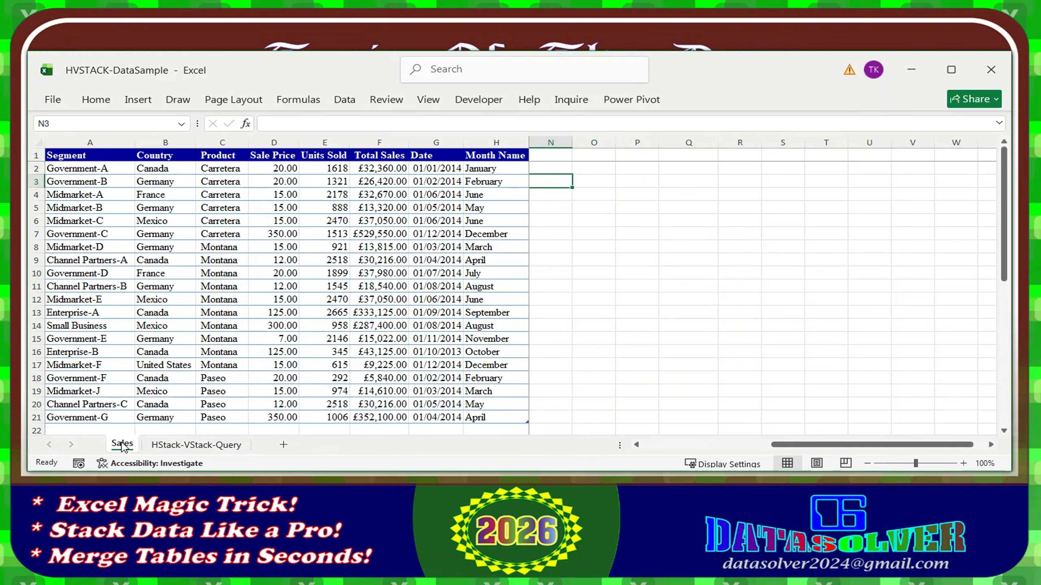
Enter =VSTACK(A1:H1,(UNIQUE(HSTACK(A10:H15)))) in cell O1 of the Sales sheet
{"action": "left_click", "coordinate": [603, 157]}
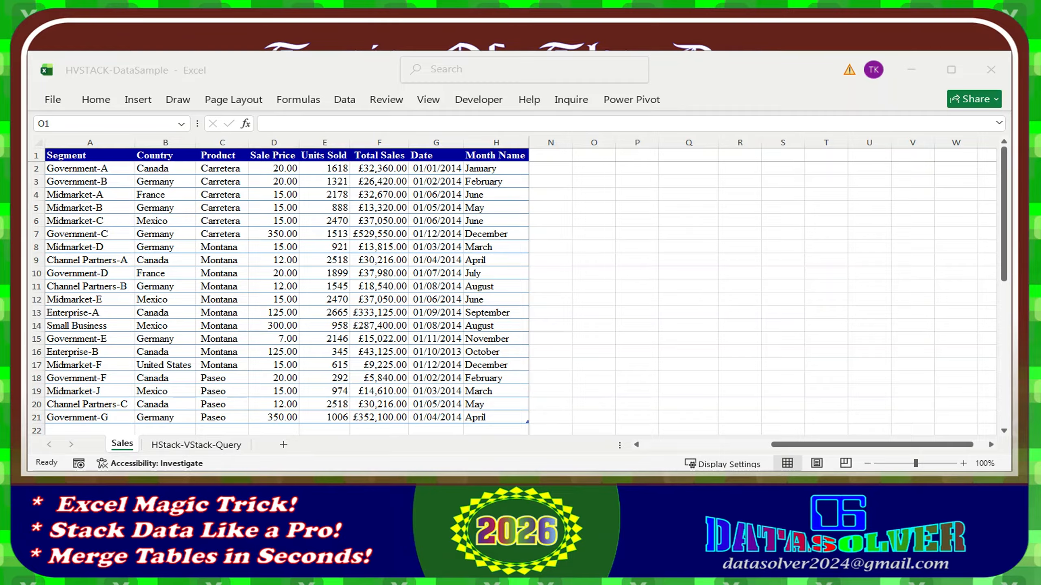
{"action": "left_click", "coordinate": [596, 156]}
{"action": "left_click", "coordinate": [596, 144]}
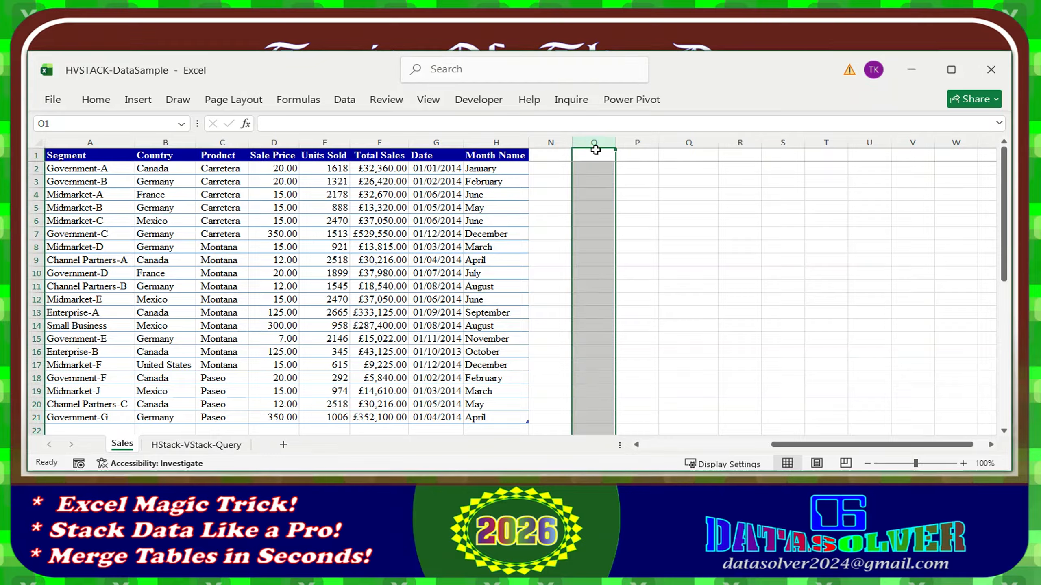
{"action": "left_click", "coordinate": [597, 157]}
{"action": "left_click", "coordinate": [333, 121]}
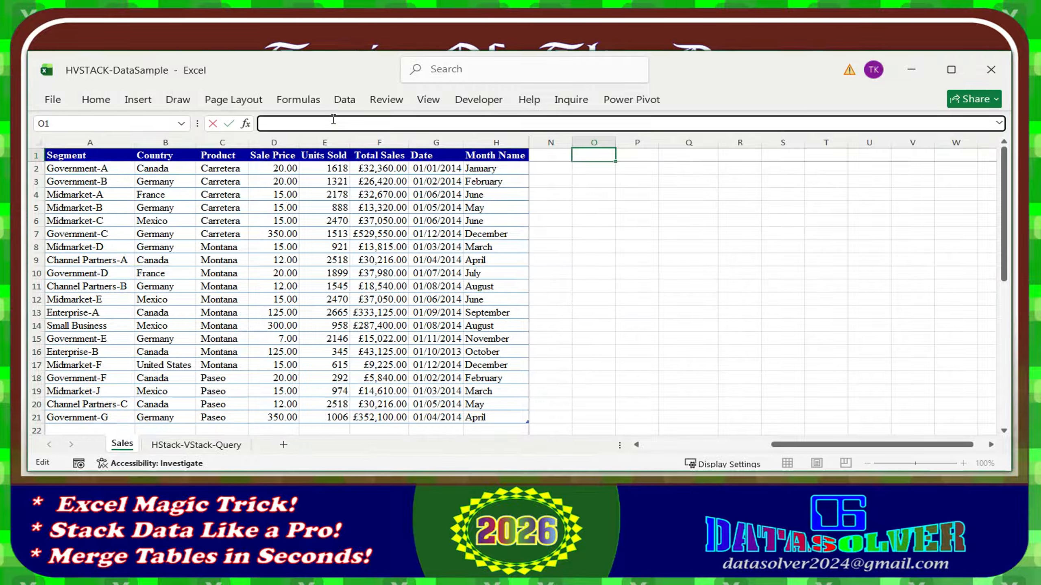
{"action": "type", "text": "=VSTACK(A1:H1,UNIQUE(HSTACK(A10:H15)))"}
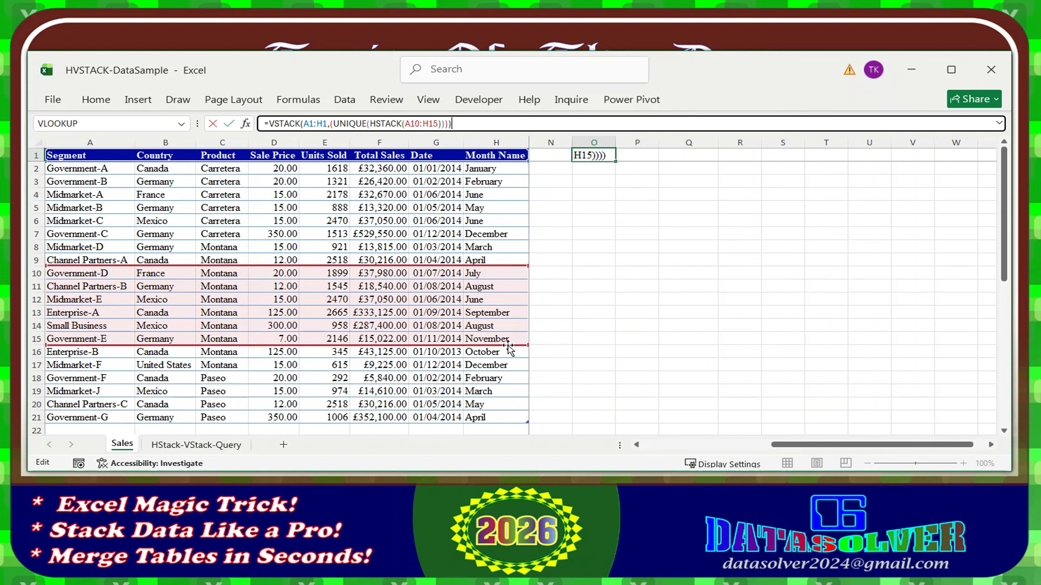
{"action": "key", "text": "Return"}
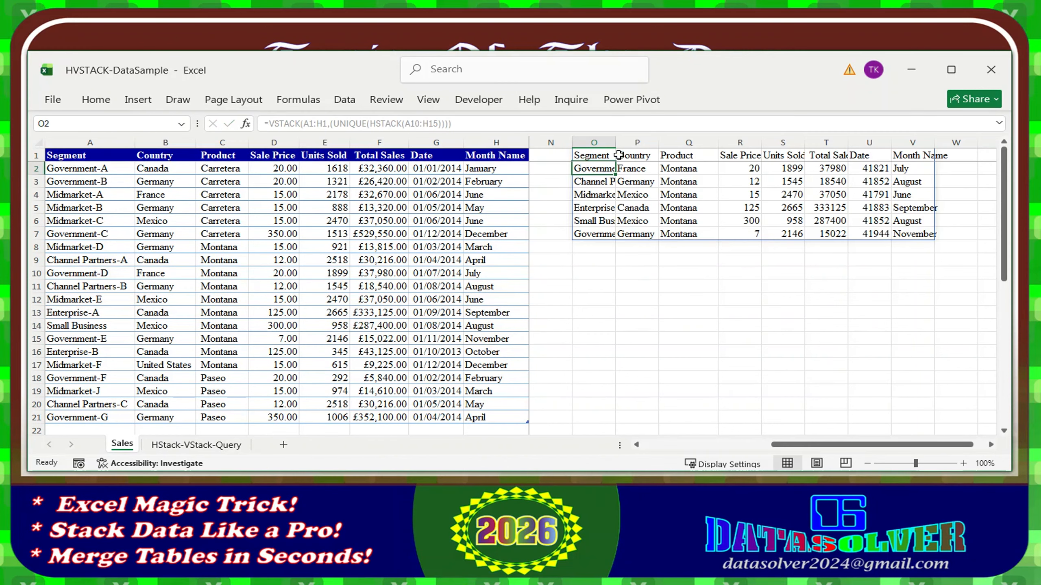
Examine the formula in O1 and the header and data rows it spills across columns O to V
{"action": "left_click", "coordinate": [594, 155]}
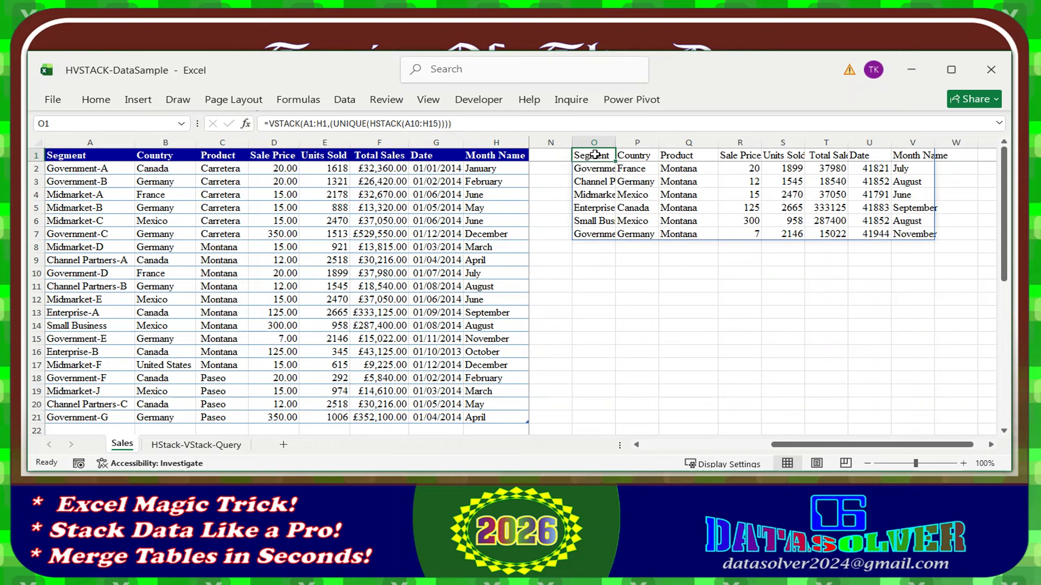
{"action": "left_click_drag", "start_coordinate": [595, 155], "coordinate": [905, 235]}
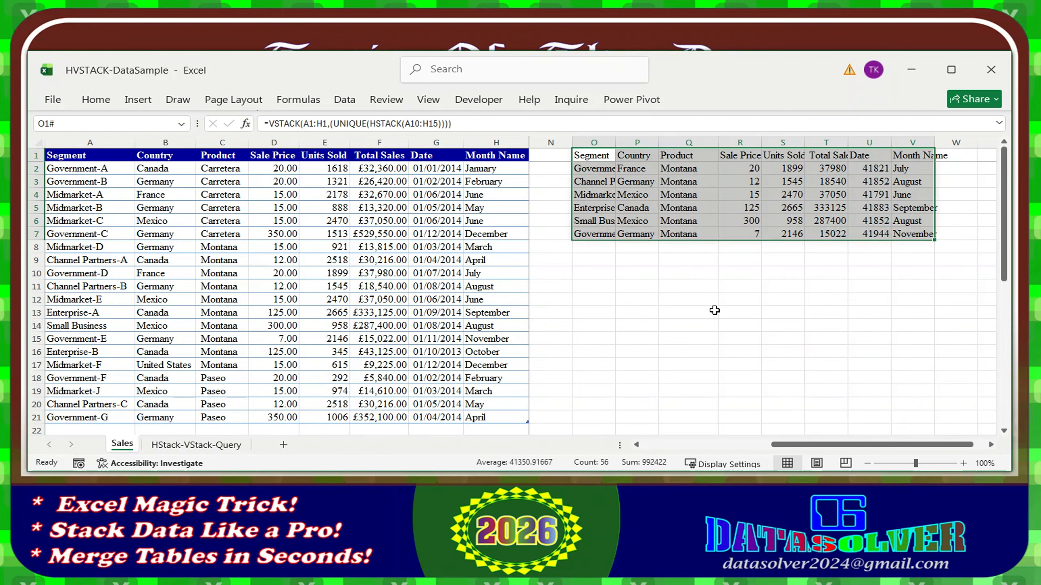
{"action": "left_click", "coordinate": [638, 287]}
Read Question-4 on the HStack-VStack-Query sheet and return to empty cell Y1 on the Sales sheet
{"action": "left_click", "coordinate": [991, 445]}
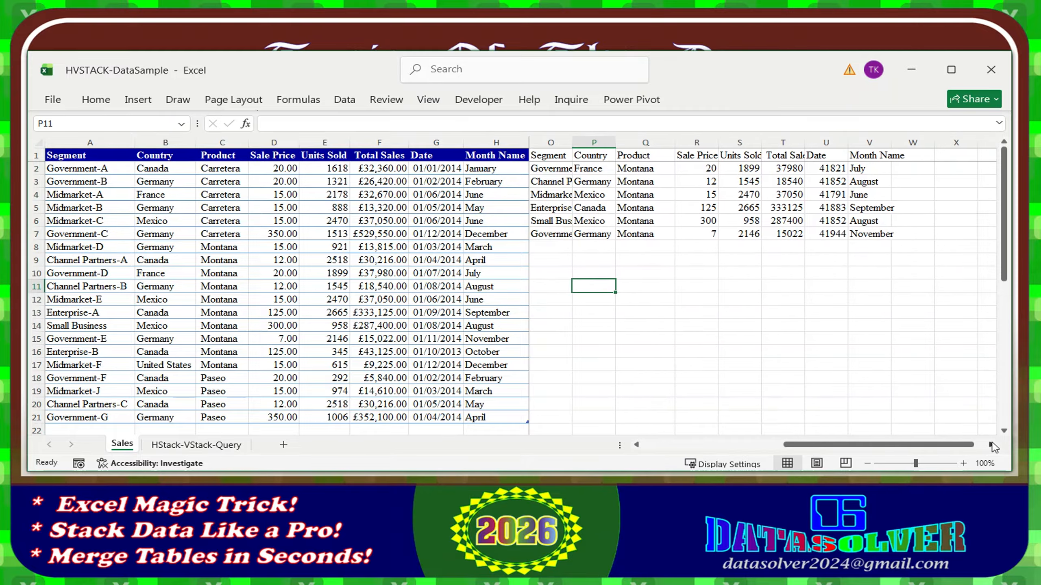
{"action": "left_click", "coordinate": [991, 445]}
{"action": "left_click", "coordinate": [991, 445]}
{"action": "left_click", "coordinate": [991, 444]}
{"action": "left_click", "coordinate": [991, 445]}
{"action": "left_click", "coordinate": [991, 445]}
{"action": "left_click", "coordinate": [991, 445]}
{"action": "left_click", "coordinate": [991, 445]}
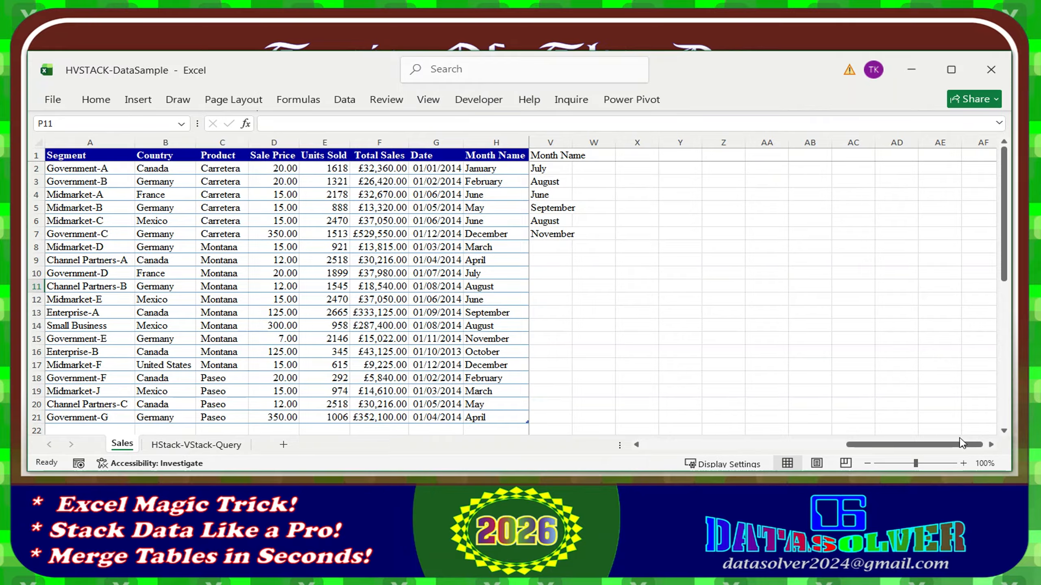
{"action": "left_click", "coordinate": [991, 445]}
{"action": "left_click", "coordinate": [991, 445]}
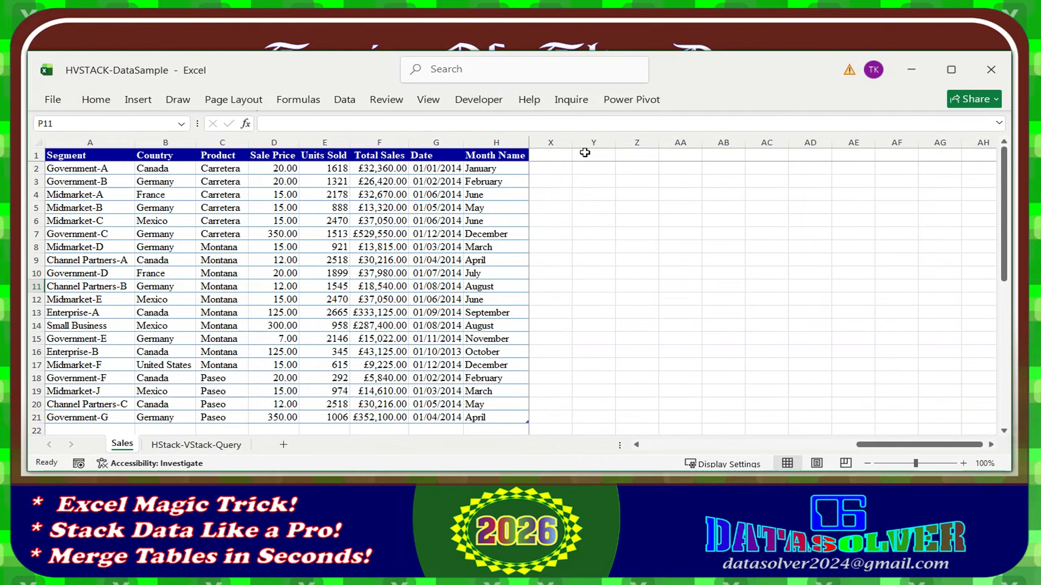
{"action": "left_click", "coordinate": [597, 159]}
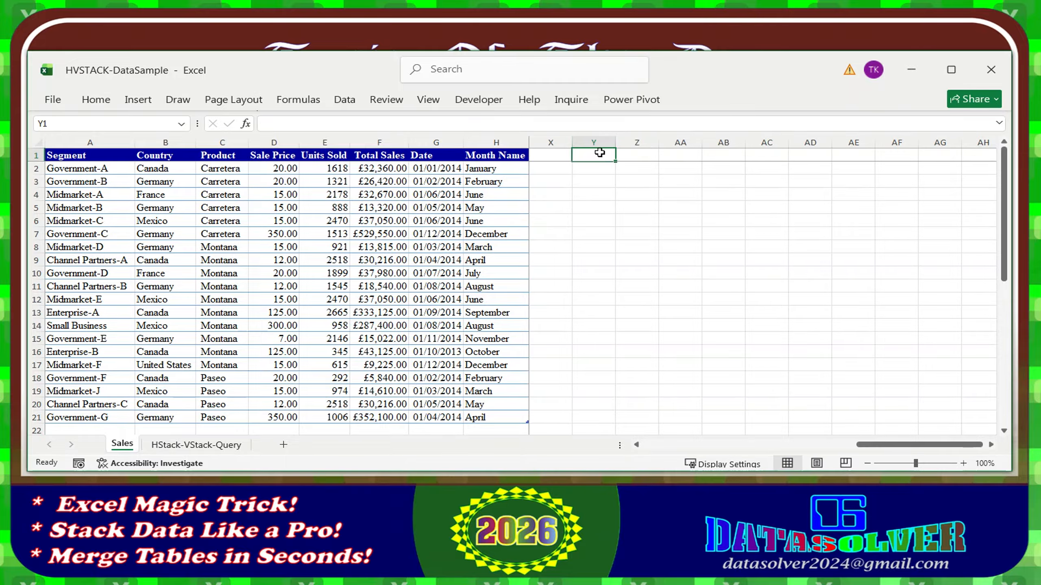
{"action": "left_click", "coordinate": [190, 446]}
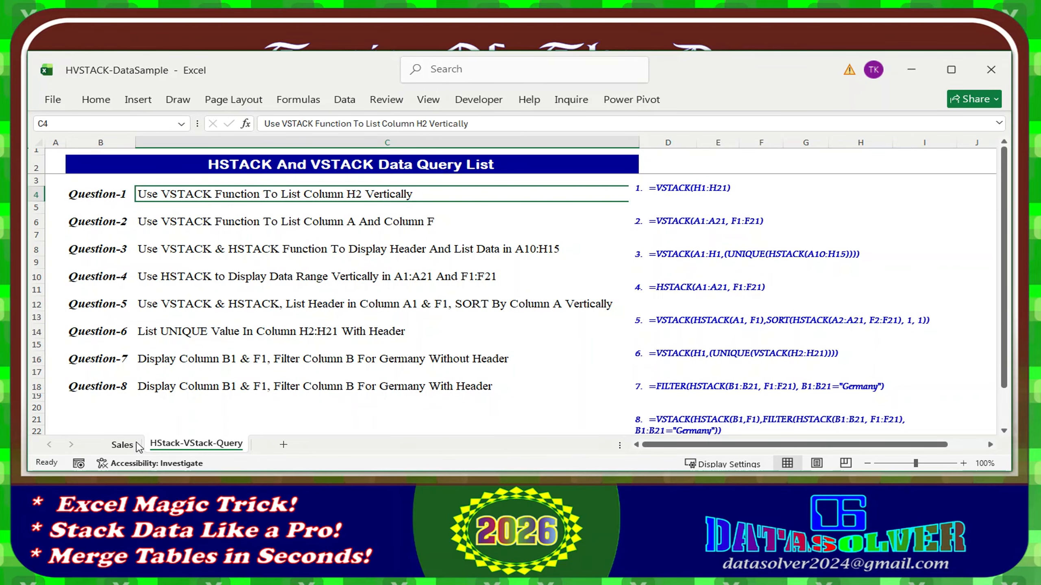
{"action": "left_click", "coordinate": [123, 445]}
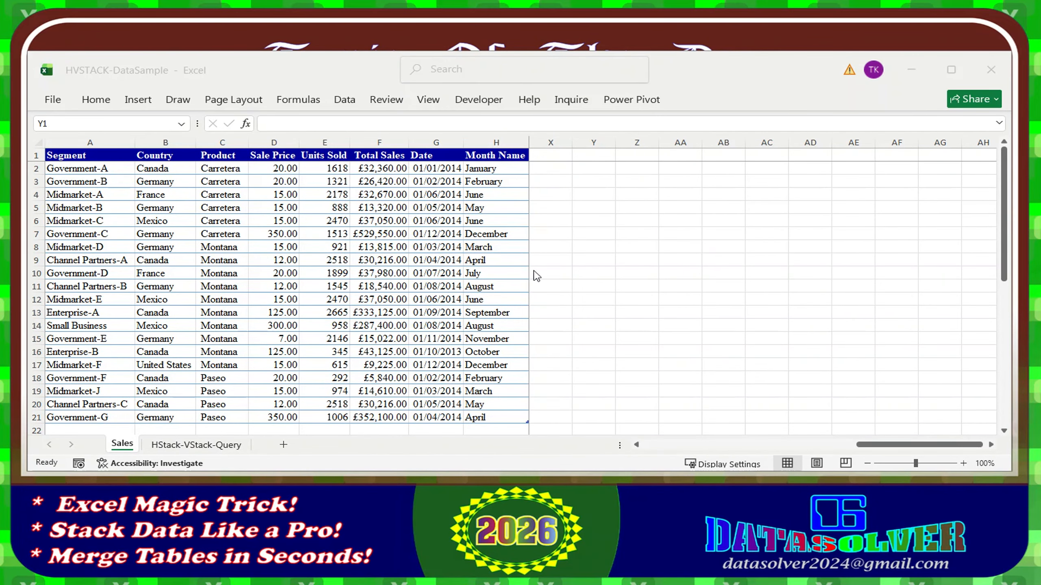
Enter =HSTACK(A1:A21, F1:F21) in cell Y1 and widen columns Y and Z for the segments and total sales
{"action": "left_click", "coordinate": [578, 152]}
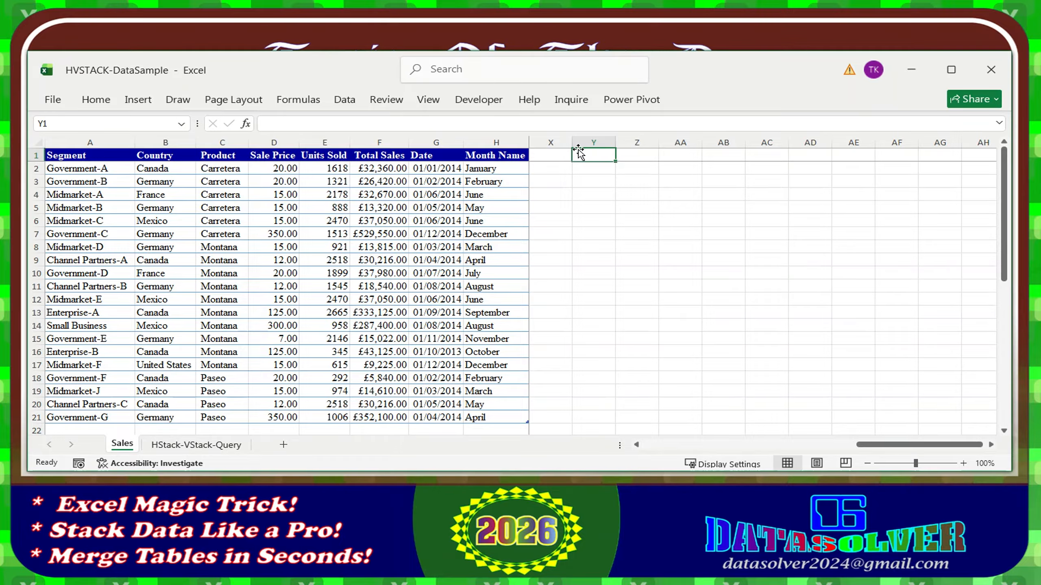
{"action": "left_click", "coordinate": [270, 124]}
{"action": "type", "text": "=HSTACK(A1:A21, F1:F21)"}
{"action": "key", "text": "Return"}
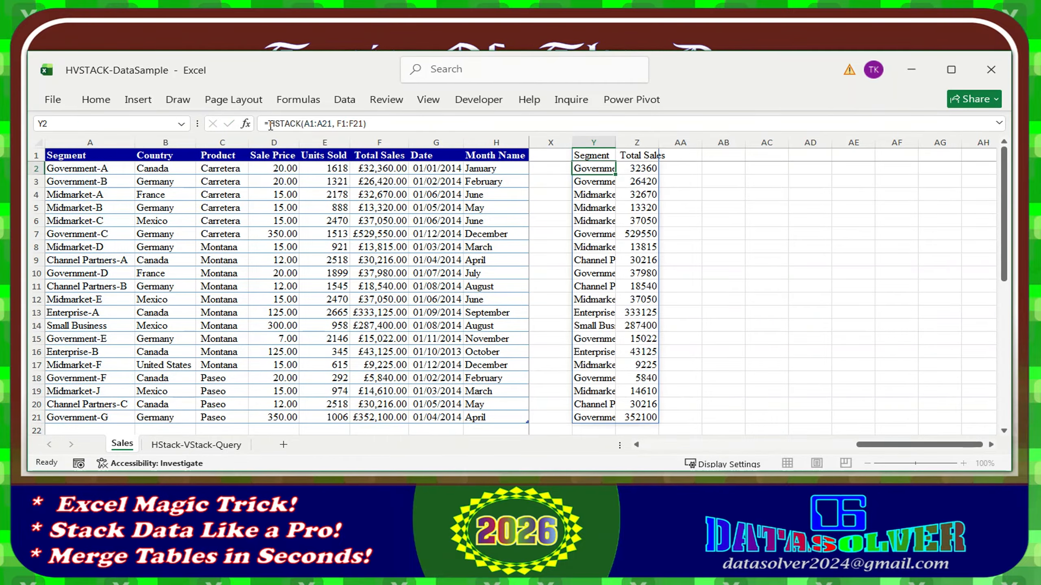
{"action": "left_click_drag", "start_coordinate": [658, 143], "coordinate": [693, 142]}
{"action": "left_click_drag", "start_coordinate": [616, 142], "coordinate": [637, 143]}
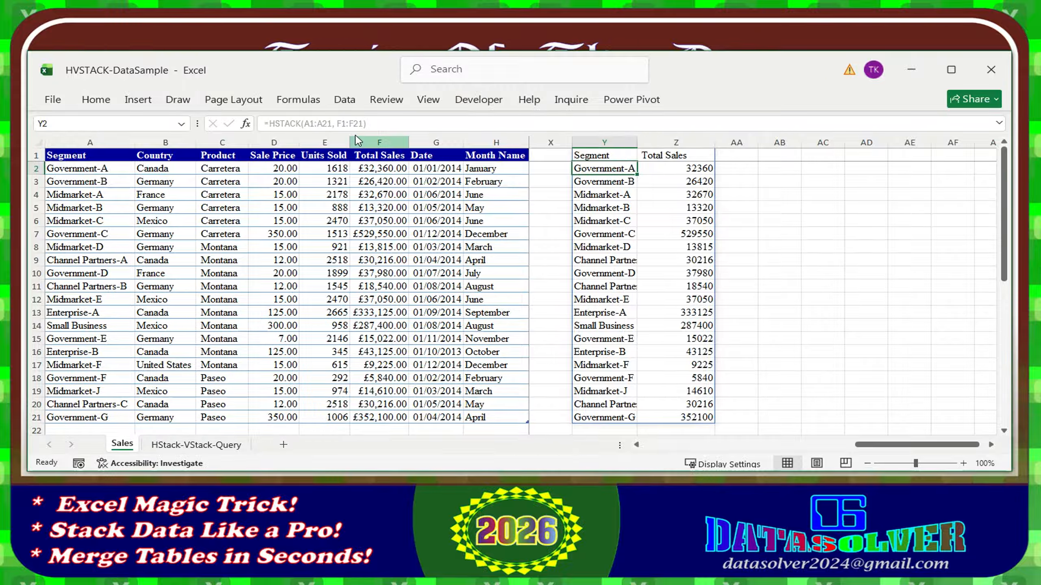
Examine the ranges referenced by the HSTACK formula in Y1 and leave the formula without saving any edit
{"action": "left_click", "coordinate": [314, 119]}
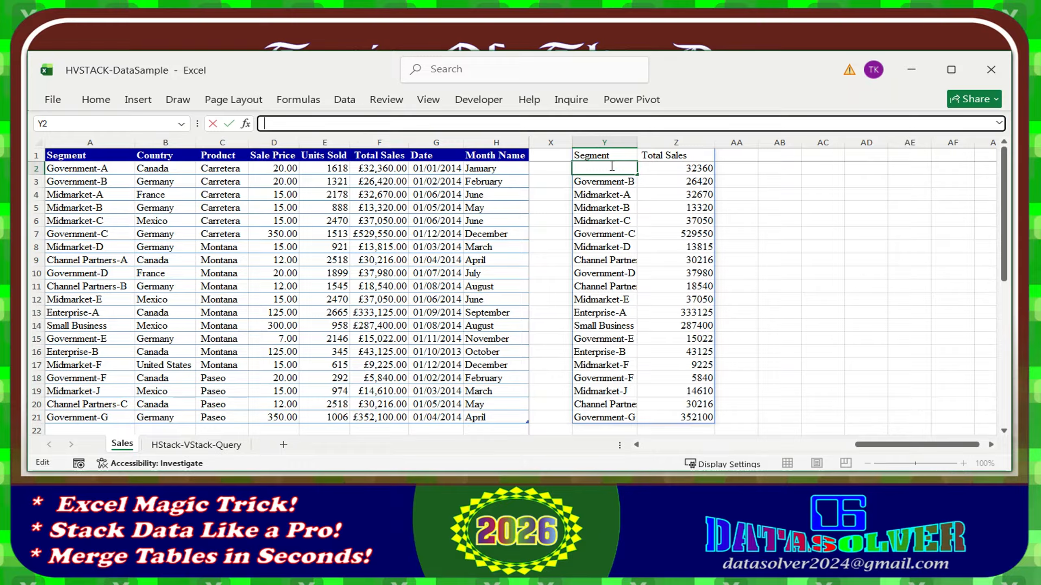
{"action": "left_click", "coordinate": [612, 155]}
{"action": "left_click", "coordinate": [310, 124]}
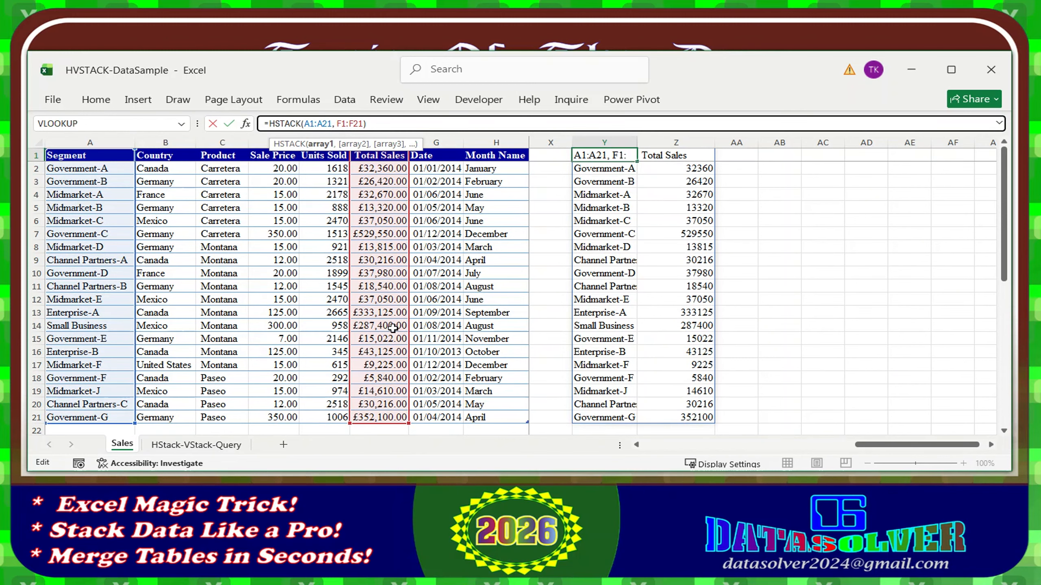
{"action": "left_click", "coordinate": [784, 155]}
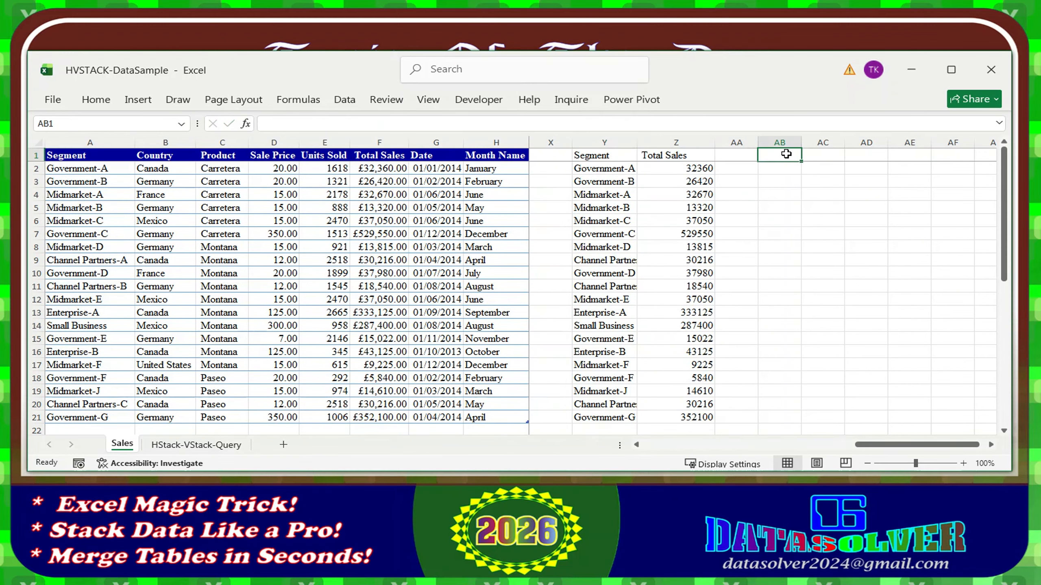
Read Question-5 on the HStack-VStack-Query sheet and return to the empty columns from AA onward on the Sales sheet
{"action": "left_click", "coordinate": [990, 445]}
{"action": "left_click", "coordinate": [990, 445]}
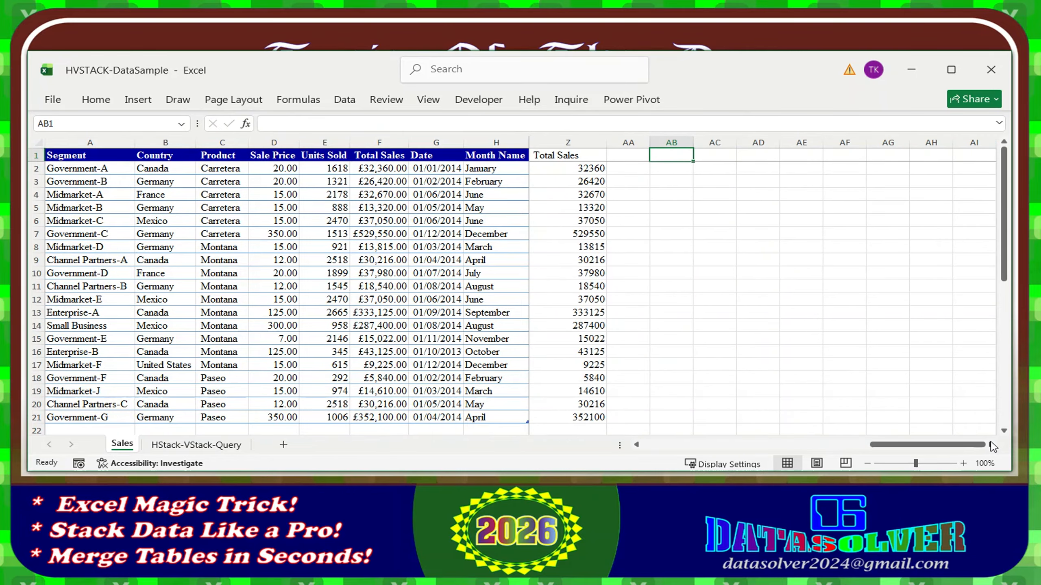
{"action": "left_click", "coordinate": [991, 444]}
{"action": "left_click", "coordinate": [196, 445]}
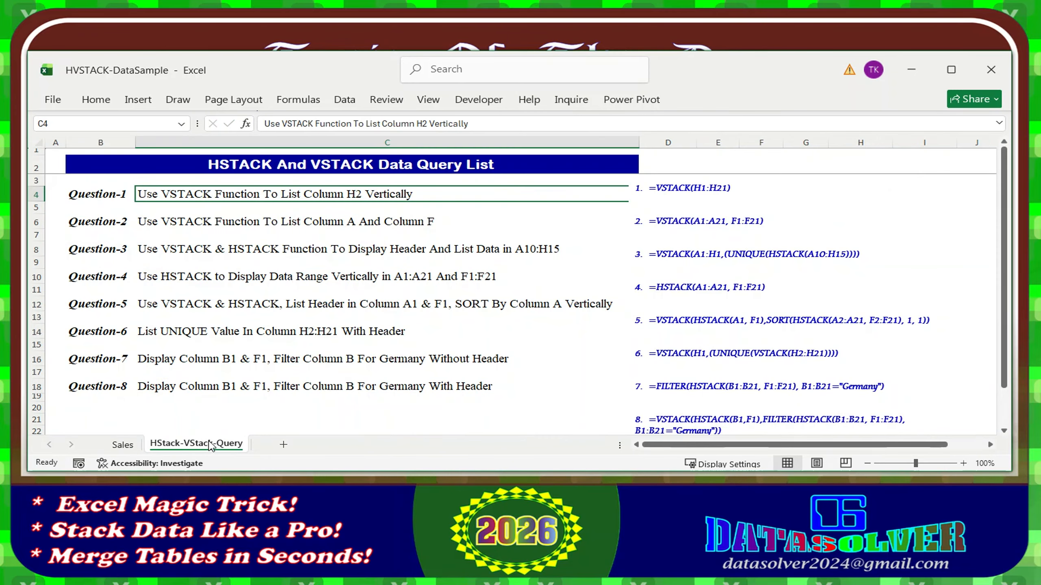
{"action": "left_click", "coordinate": [148, 305]}
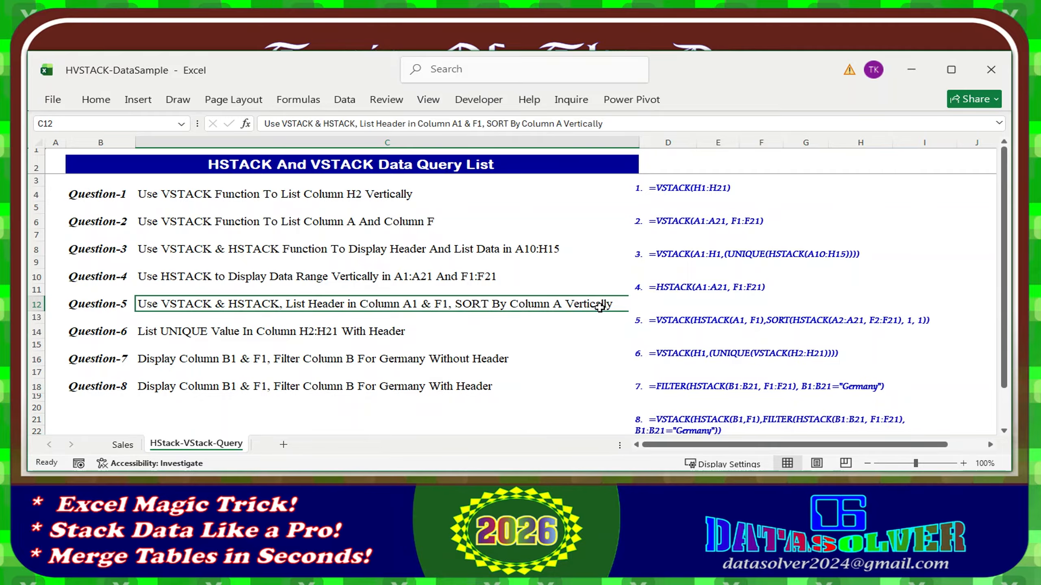
{"action": "left_click", "coordinate": [127, 445]}
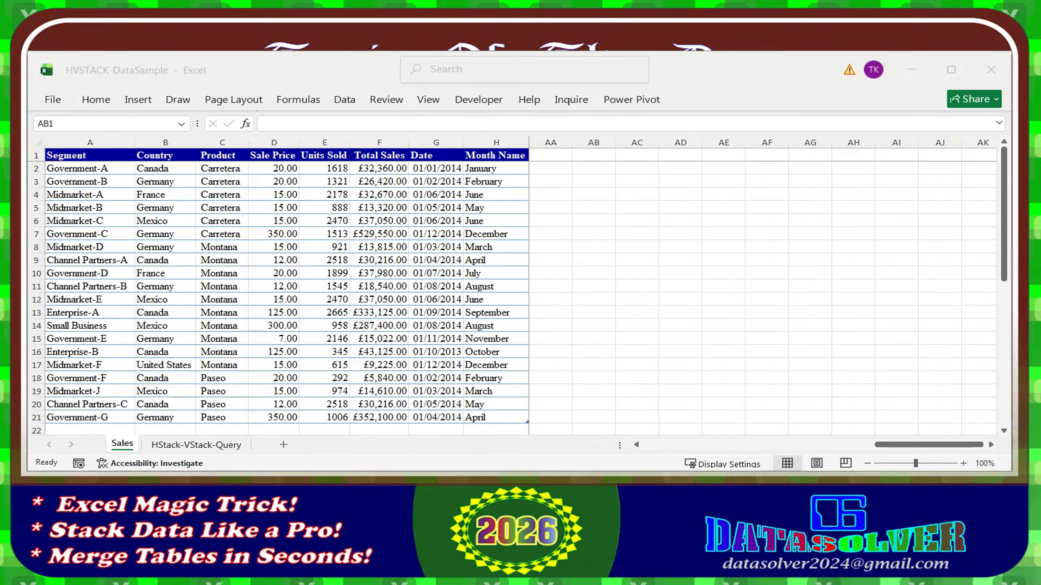
Enter =VSTACK(HSTACK(A1, F1),SORT(HSTACK(A2:A21, F2:F21), 1, 1)) in cell AB1 and widen columns AB and AC
{"action": "left_click", "coordinate": [602, 154]}
{"action": "left_click", "coordinate": [377, 121]}
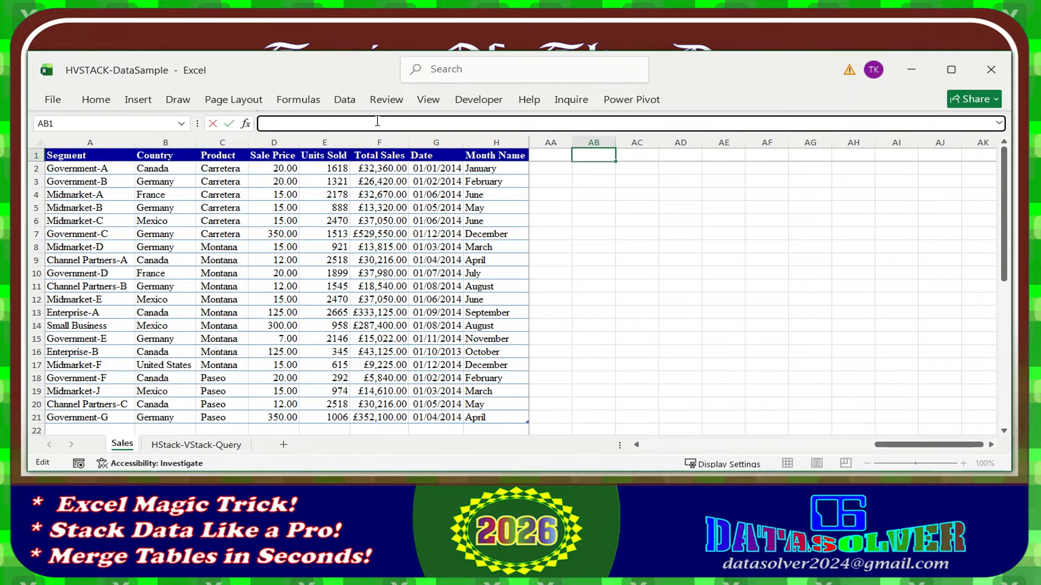
{"action": "type", "text": "=VSTACK(HSTACK(A1, F1),SORT(HSTACK(A2:A21, F2:F21), 1, 1))"}
{"action": "key", "text": "Return"}
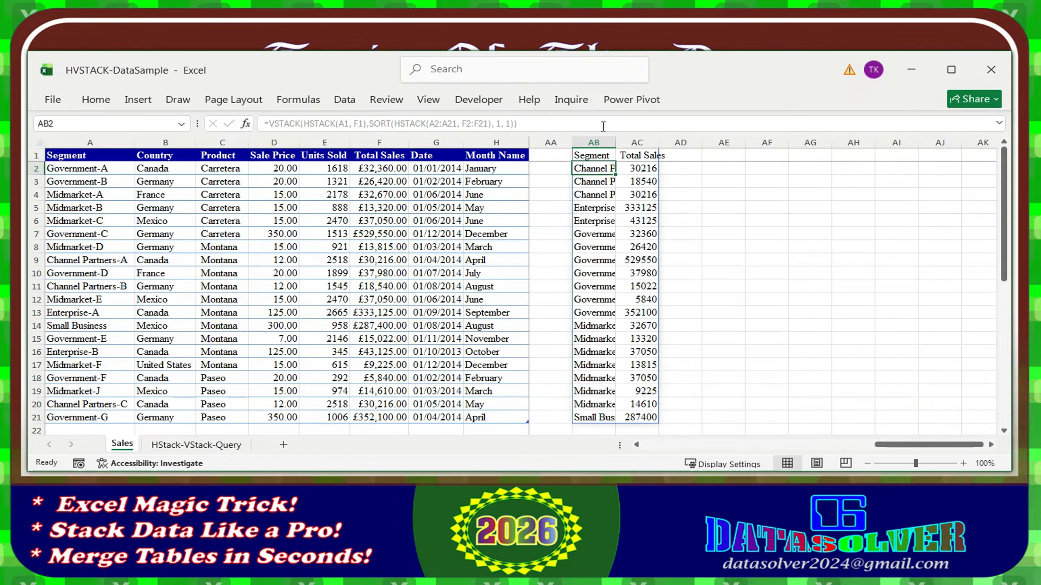
{"action": "left_click_drag", "start_coordinate": [618, 140], "coordinate": [712, 142]}
Examine the formula in AB1 and the sort order of the segments in AB2:AB21
{"action": "left_click", "coordinate": [606, 154]}
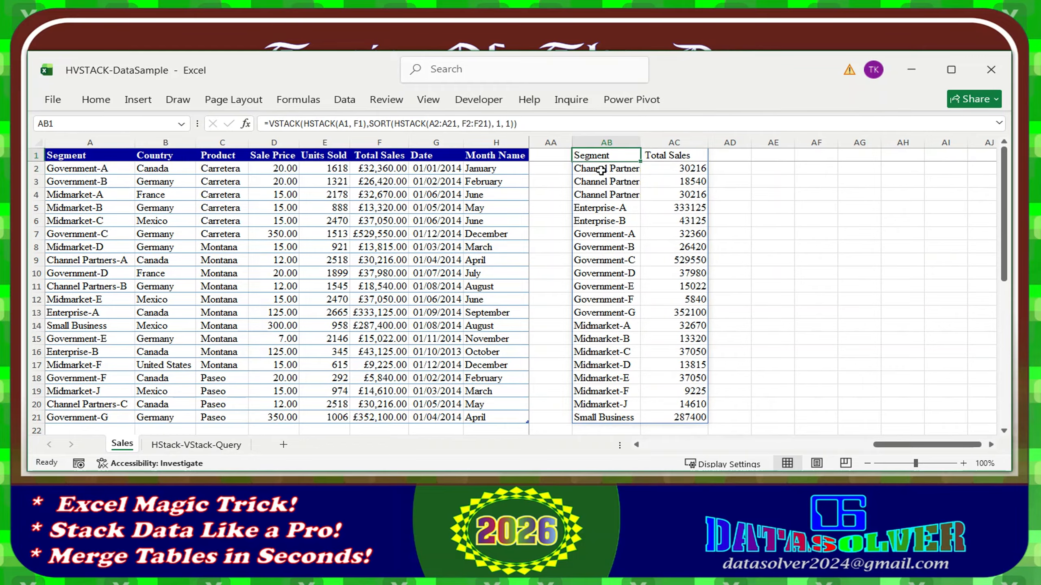
{"action": "left_click_drag", "start_coordinate": [601, 170], "coordinate": [601, 421]}
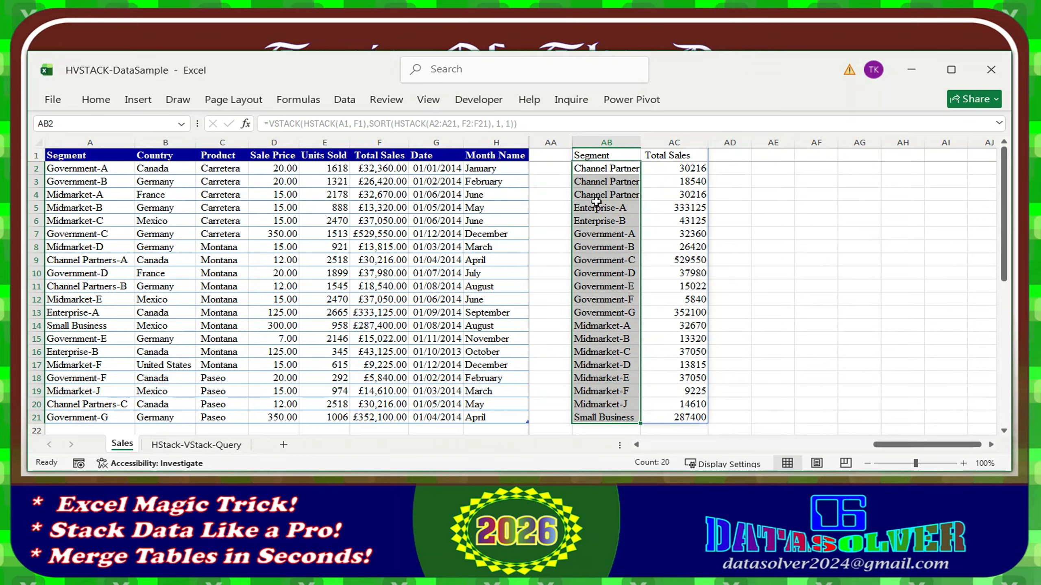
{"action": "left_click", "coordinate": [741, 169]}
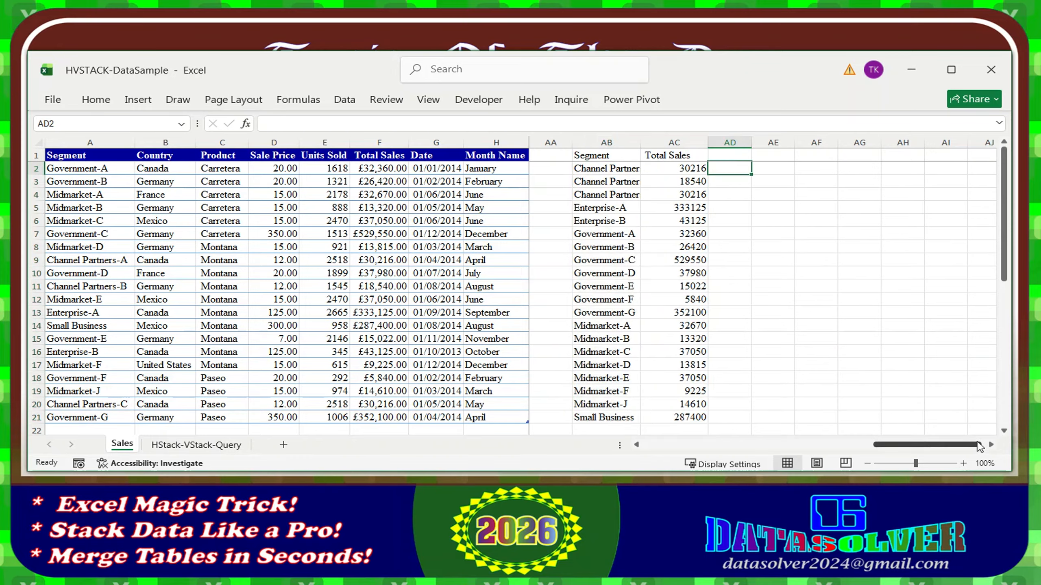
Read Question-6 on the HStack-VStack-Query sheet and return to the empty columns from AD onward on the Sales sheet
{"action": "left_click", "coordinate": [991, 445]}
{"action": "left_click", "coordinate": [991, 445]}
{"action": "left_click", "coordinate": [991, 445]}
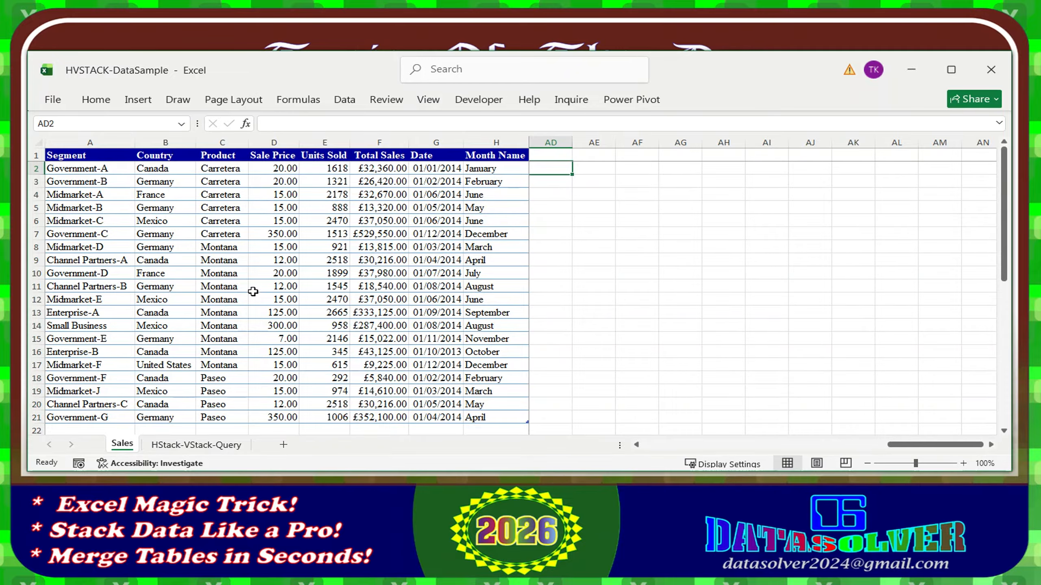
{"action": "left_click", "coordinate": [195, 445]}
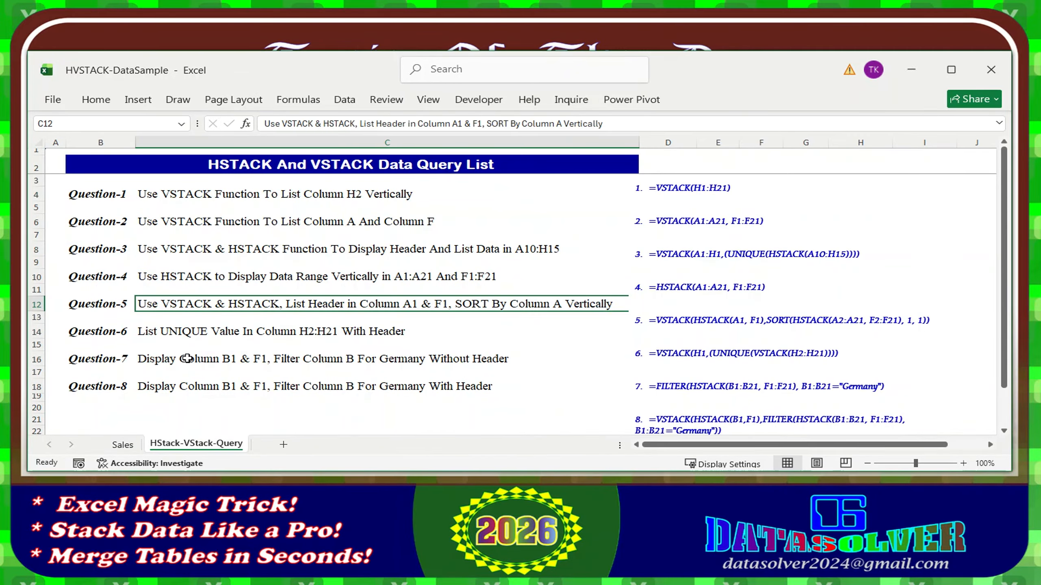
{"action": "left_click", "coordinate": [192, 330]}
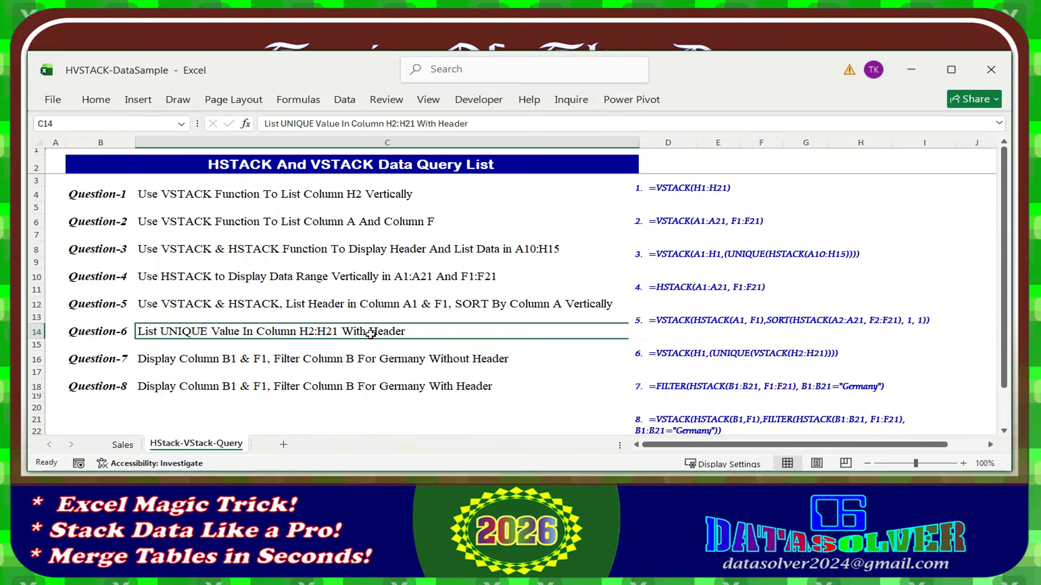
{"action": "left_click", "coordinate": [122, 444]}
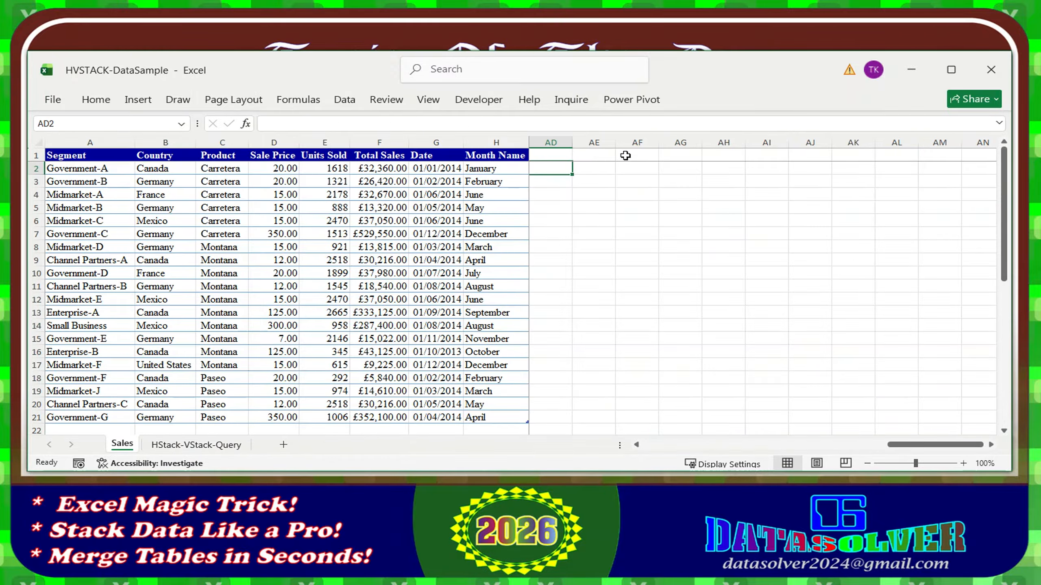
Enter =VSTACK(H1,(UNIQUE(VSTACK(H2:H21)))) in cell AE1 and widen column AE
{"action": "left_click", "coordinate": [602, 156]}
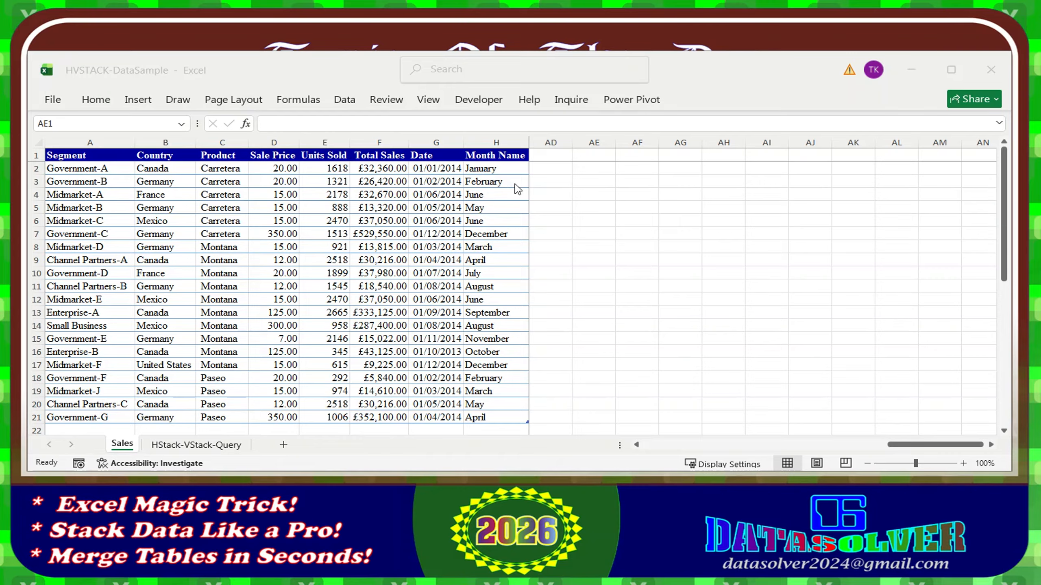
{"action": "left_click", "coordinate": [595, 155]}
{"action": "left_click", "coordinate": [456, 126]}
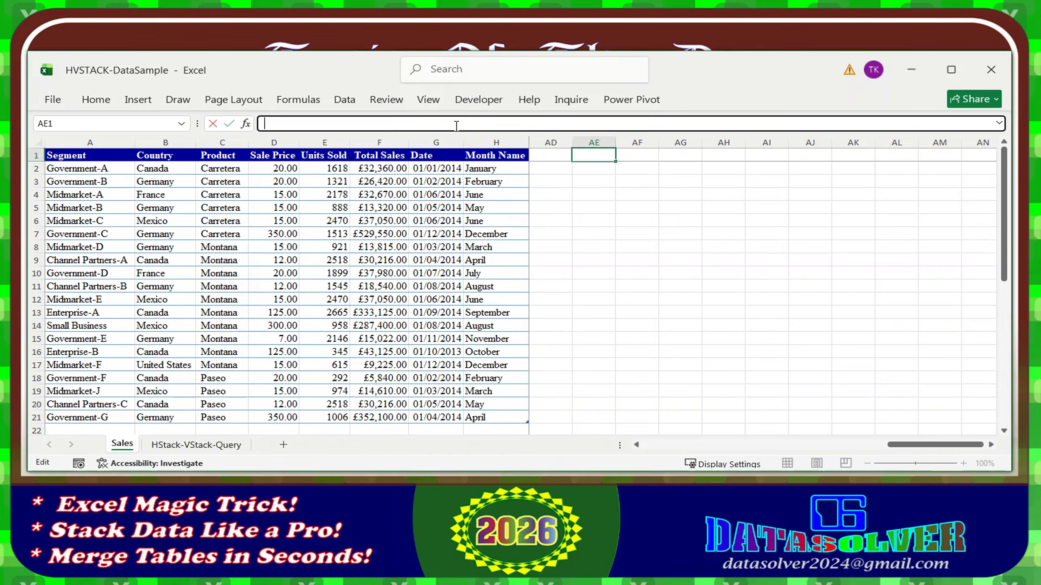
{"action": "type", "text": "=VSTACK(H1,(UNIQUE(VSTACK(H2:H21))))"}
{"action": "key", "text": "Return"}
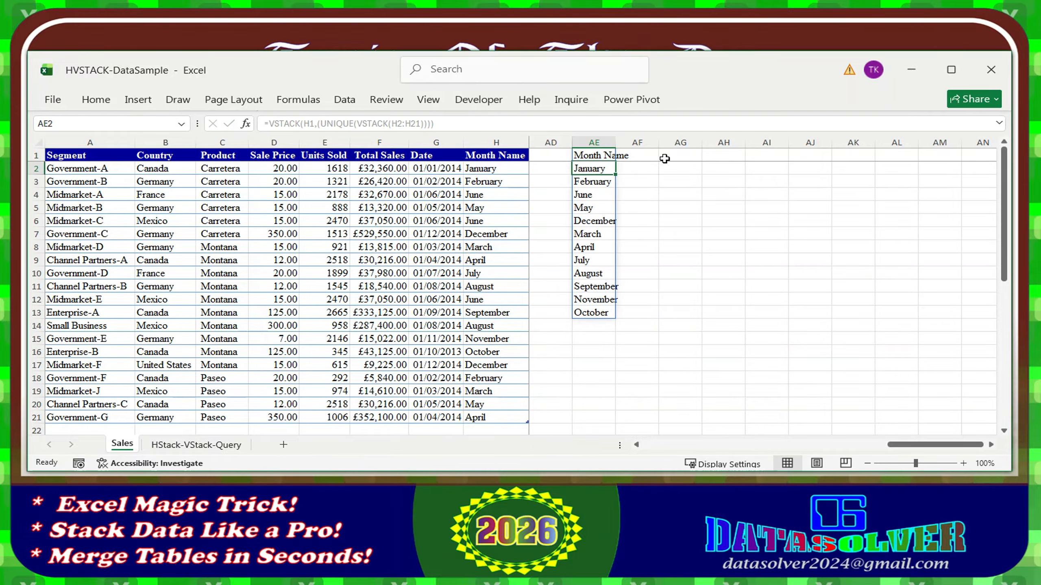
{"action": "left_click_drag", "start_coordinate": [615, 142], "coordinate": [640, 142]}
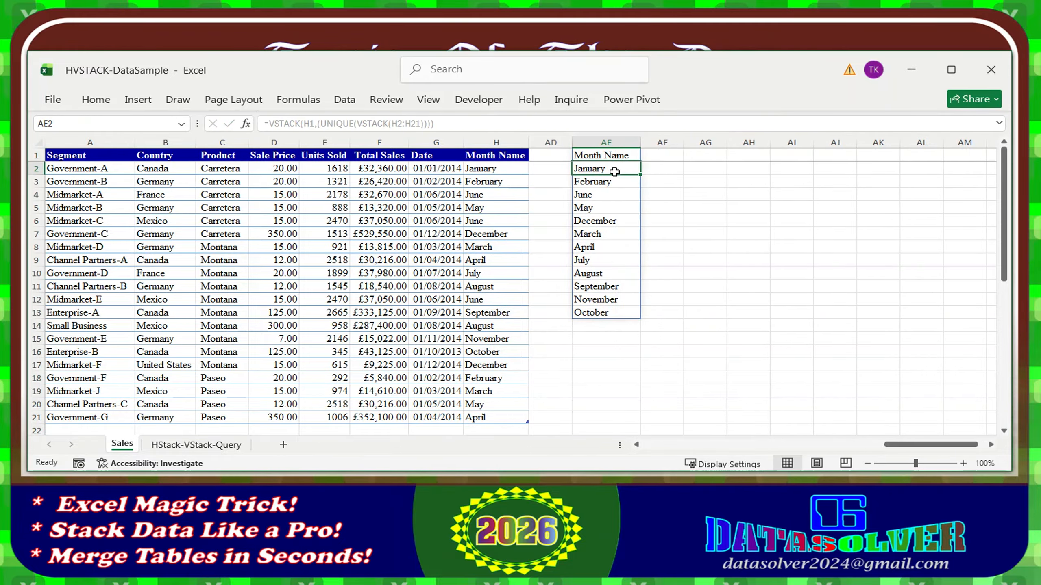
Reread Question-6 on the HStack-VStack-Query sheet and compare the repeated months in column H with the unique list in AE2:AE13
{"action": "left_click", "coordinate": [176, 446]}
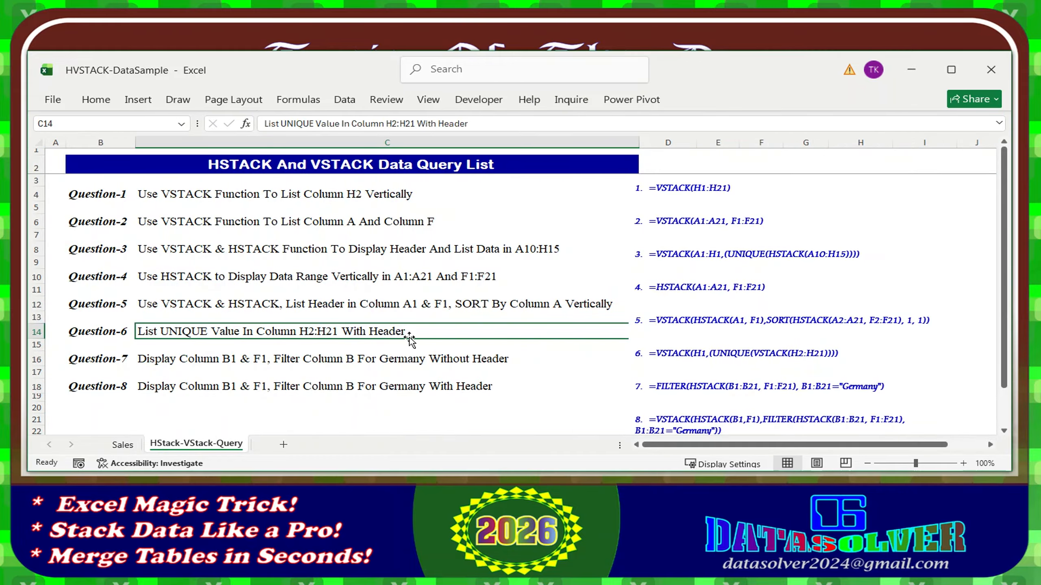
{"action": "left_click", "coordinate": [121, 445]}
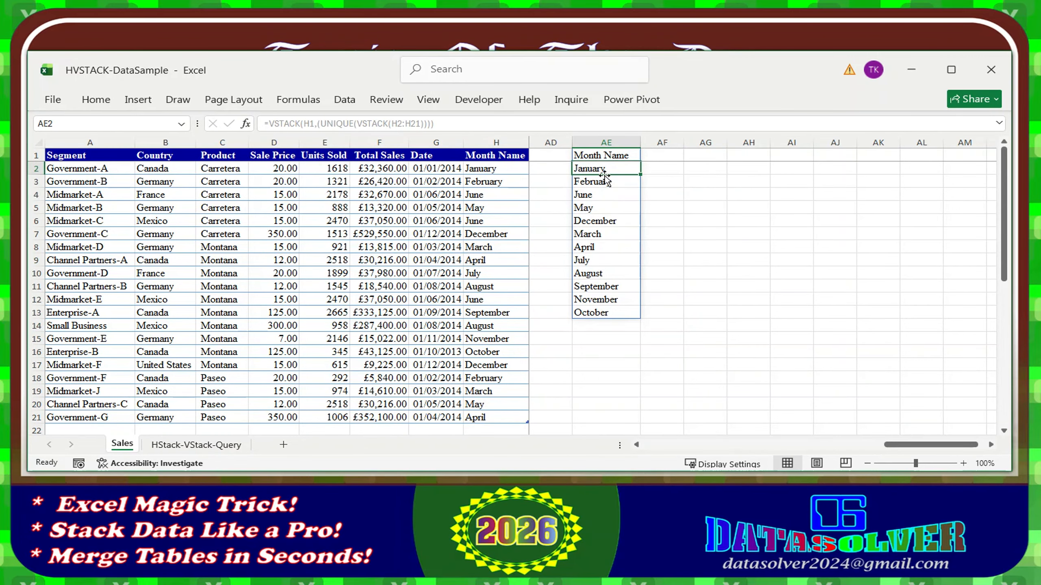
{"action": "left_click", "coordinate": [607, 155]}
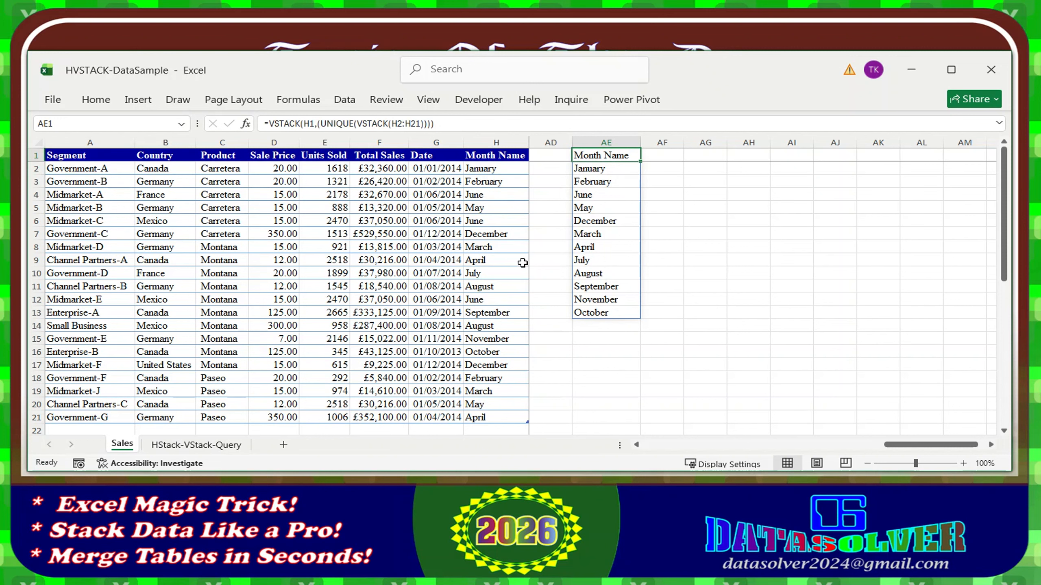
{"action": "left_click", "coordinate": [490, 365]}
{"action": "left_click", "coordinate": [492, 234]}
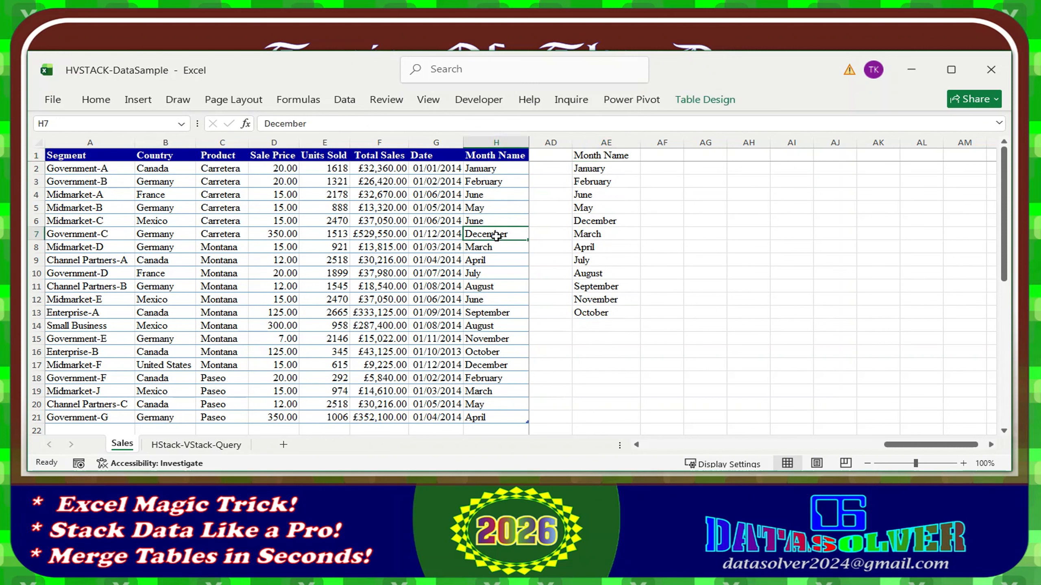
{"action": "left_click", "coordinate": [497, 183]}
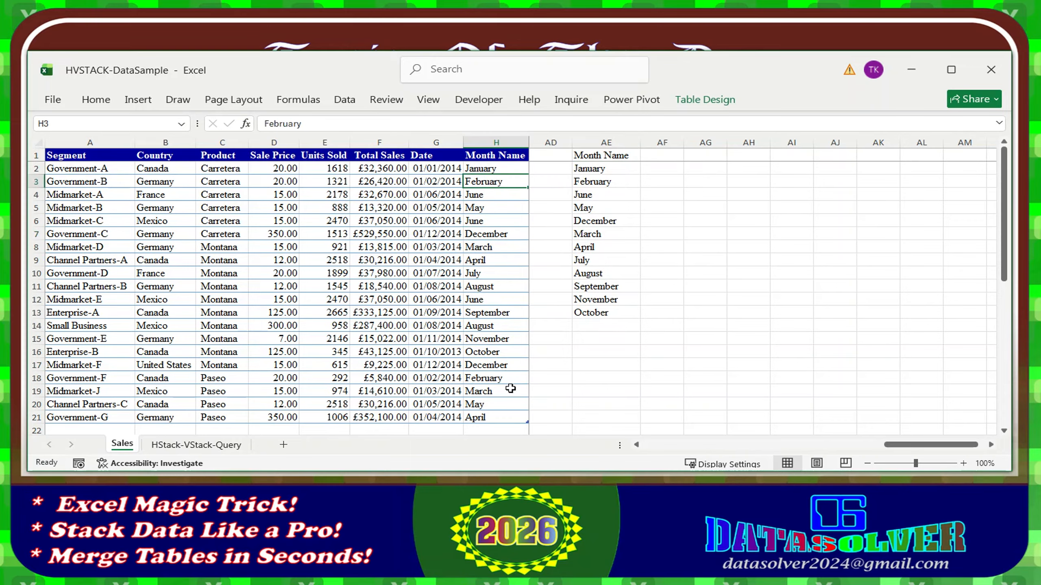
{"action": "left_click_drag", "start_coordinate": [607, 168], "coordinate": [606, 313]}
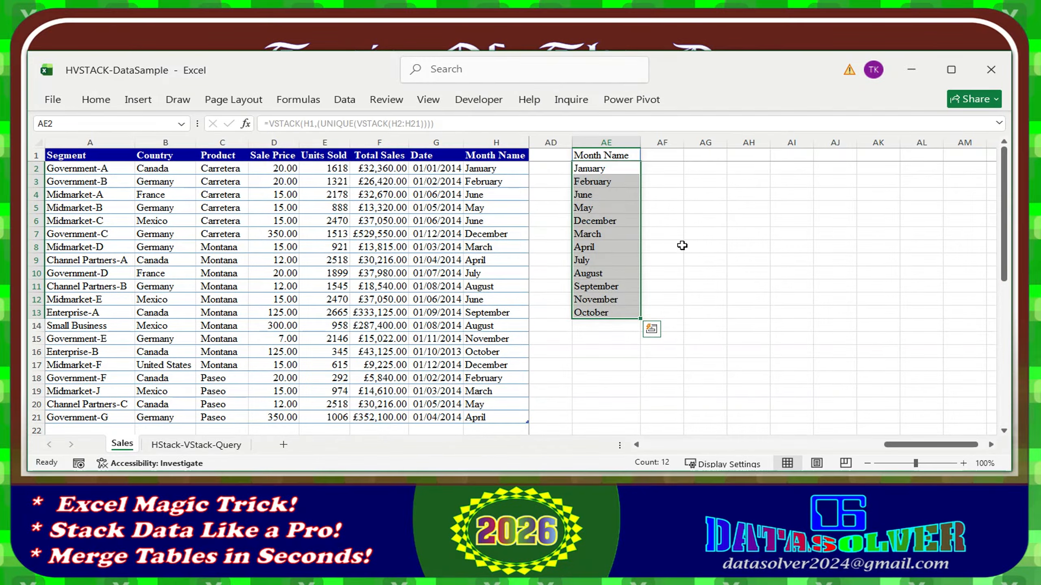
Read Question-7 on the HStack-VStack-Query sheet and return to the empty columns from AF onward on the Sales sheet
{"action": "left_click", "coordinate": [992, 446]}
{"action": "left_click", "coordinate": [992, 446]}
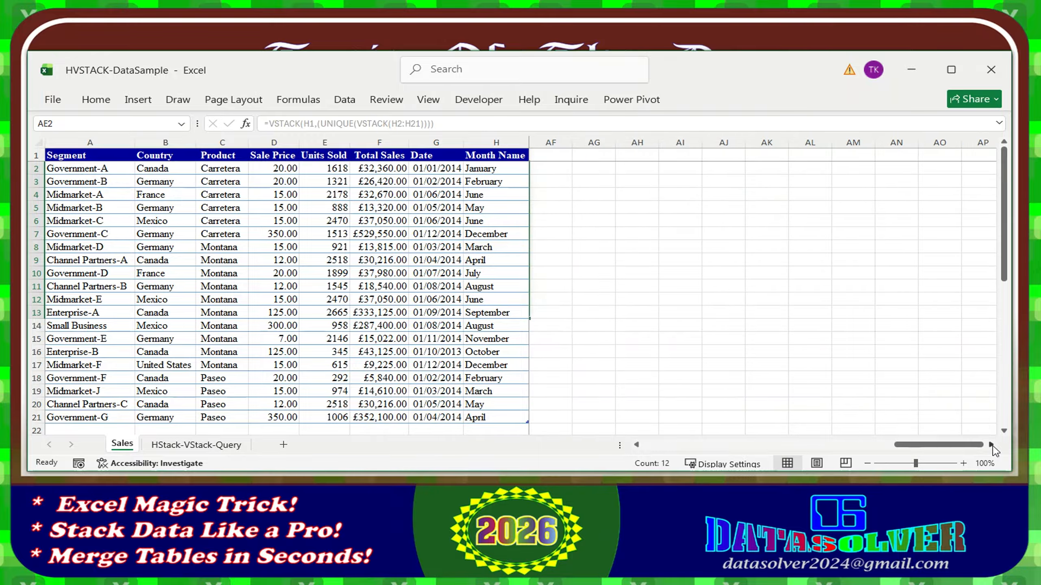
{"action": "left_click", "coordinate": [176, 445]}
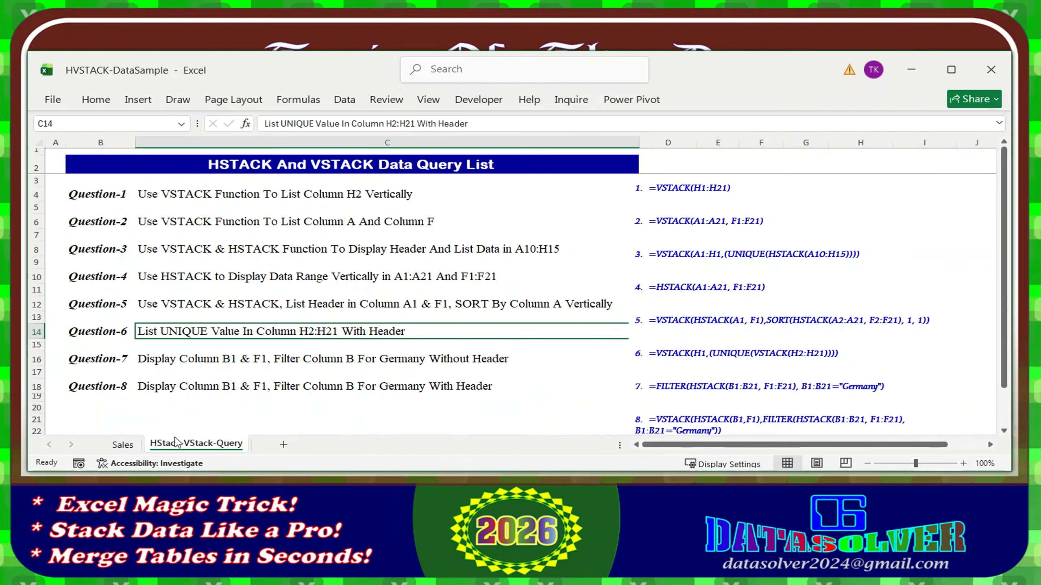
{"action": "left_click", "coordinate": [173, 355]}
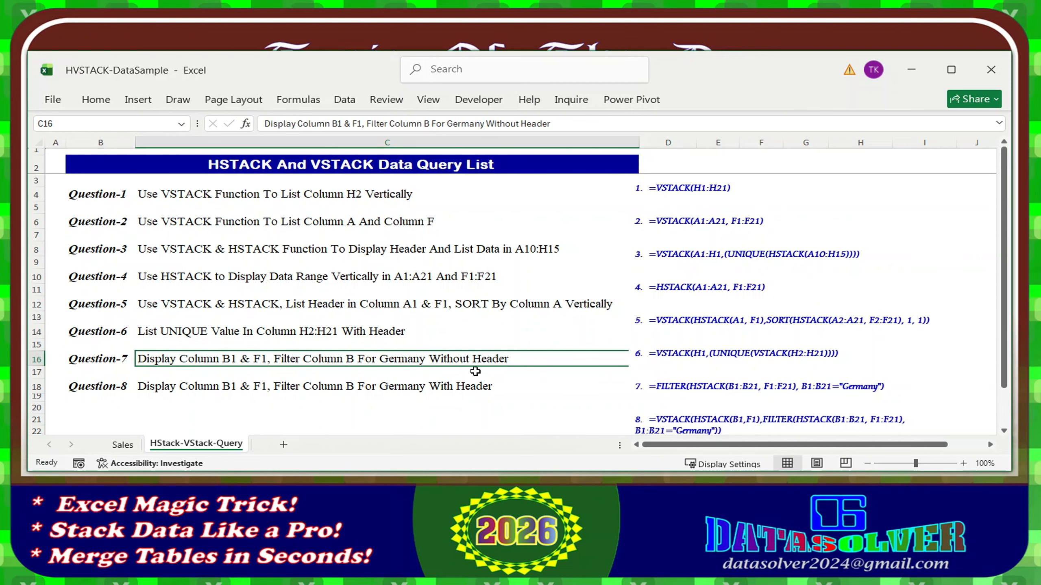
{"action": "left_click", "coordinate": [122, 444]}
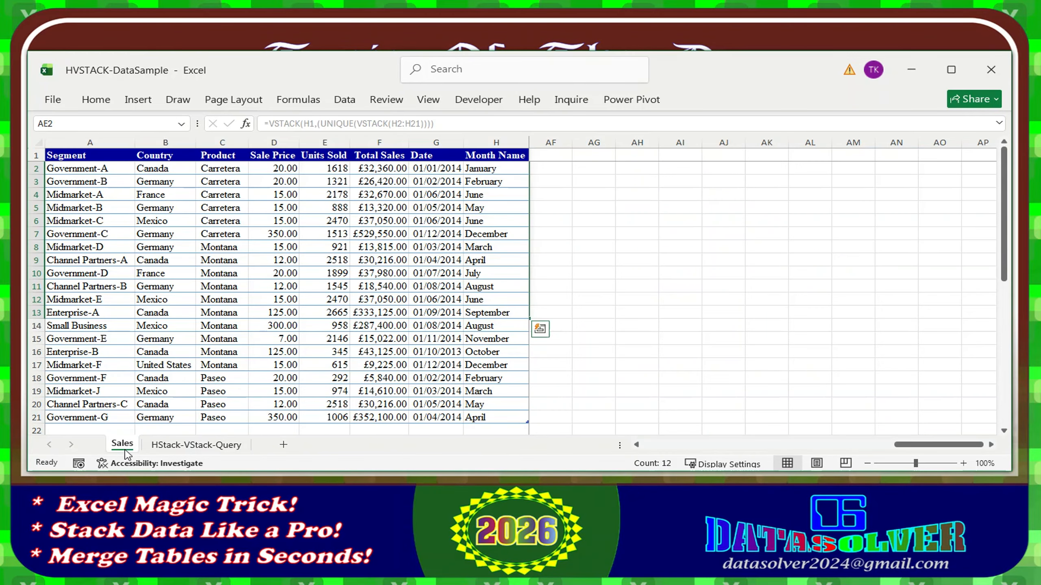
Enter =FILTER(HSTACK(B1:B21, F1:F21), B1:B21="Germany") in cell AG2 and widen columns AG and AH
{"action": "left_click", "coordinate": [699, 239]}
{"action": "left_click", "coordinate": [602, 169]}
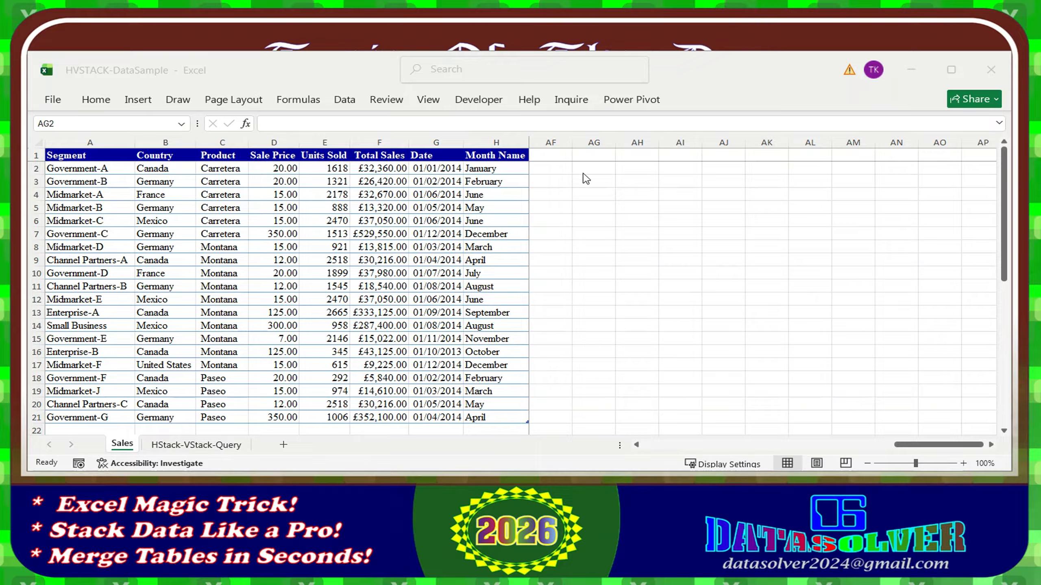
{"action": "left_click", "coordinate": [608, 155]}
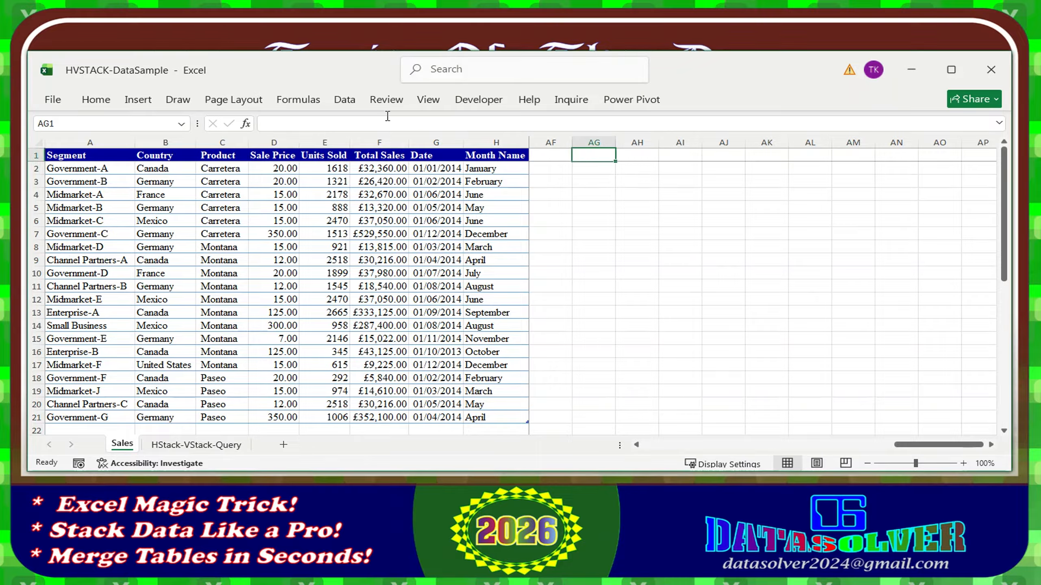
{"action": "left_click", "coordinate": [605, 167]}
{"action": "left_click", "coordinate": [405, 123]}
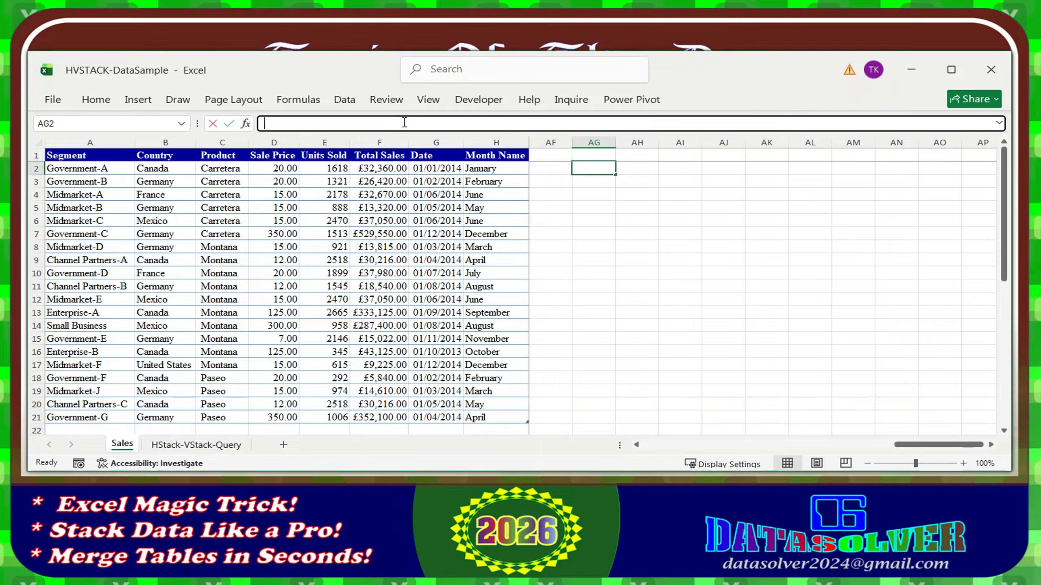
{"action": "type", "text": "=FILTER(HSTACK(B1:B21, F1:F21), B1:B21=\"Germany\")"}
{"action": "key", "text": "Return"}
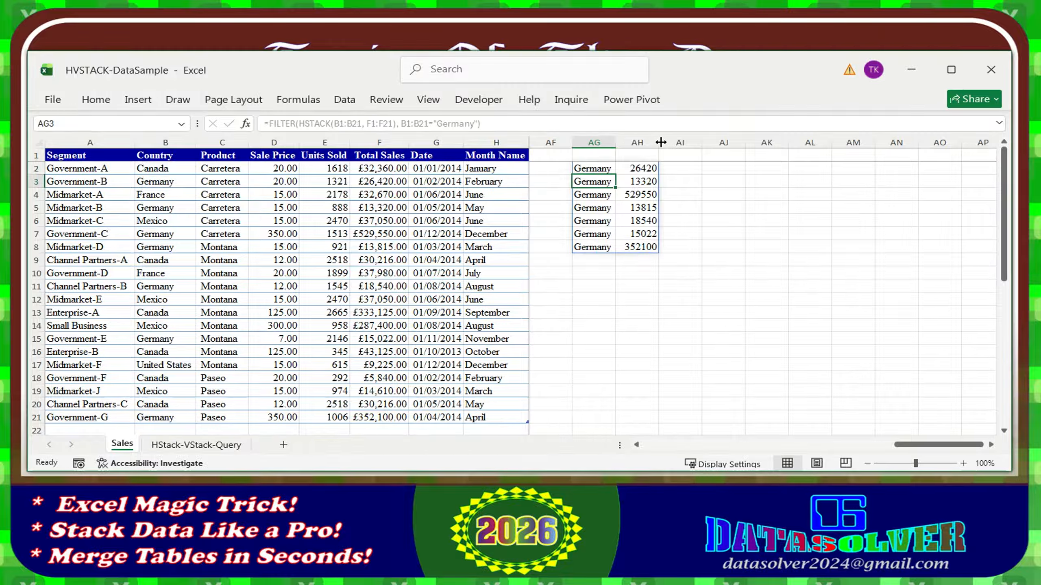
{"action": "left_click_drag", "start_coordinate": [659, 142], "coordinate": [685, 144]}
{"action": "left_click_drag", "start_coordinate": [616, 142], "coordinate": [632, 142]}
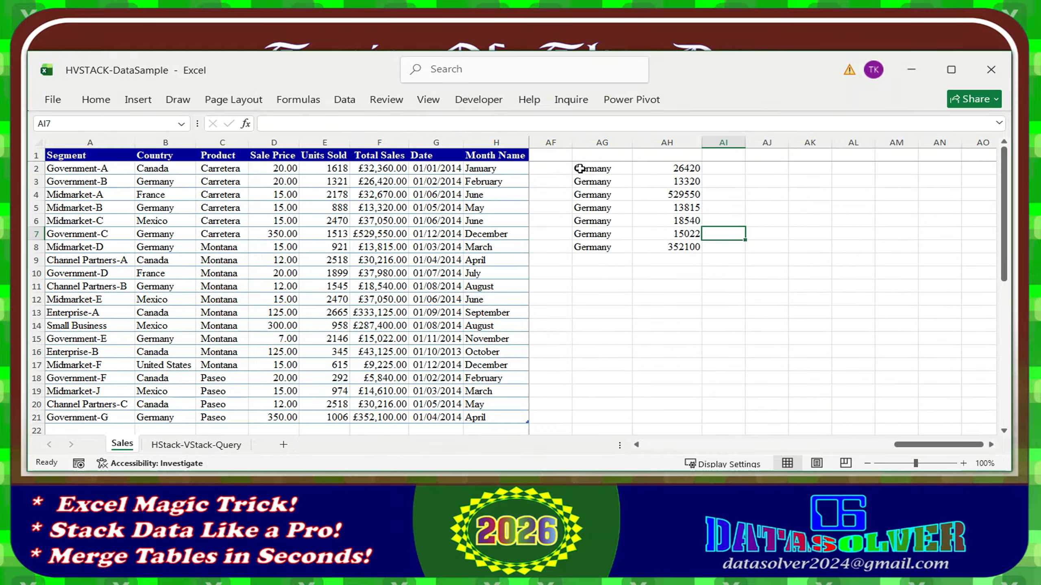
{"action": "left_click_drag", "start_coordinate": [576, 168], "coordinate": [682, 263]}
{"action": "left_click", "coordinate": [721, 247]}
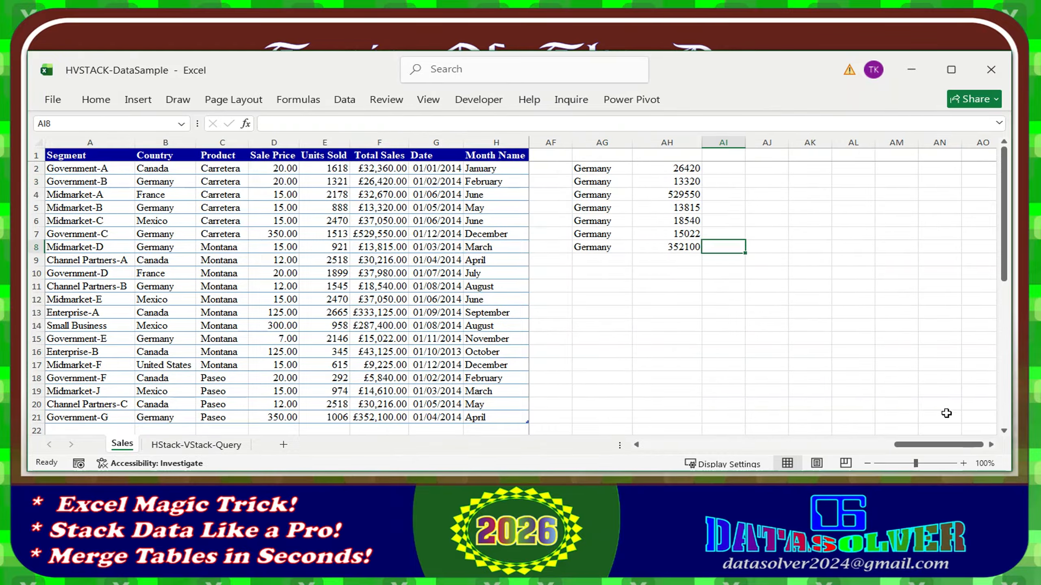
Read Question-8 on the HStack-VStack-Query sheet and return to the empty columns from AI onward on the Sales sheet
{"action": "left_click", "coordinate": [991, 444]}
{"action": "left_click", "coordinate": [991, 444]}
{"action": "left_click", "coordinate": [991, 444]}
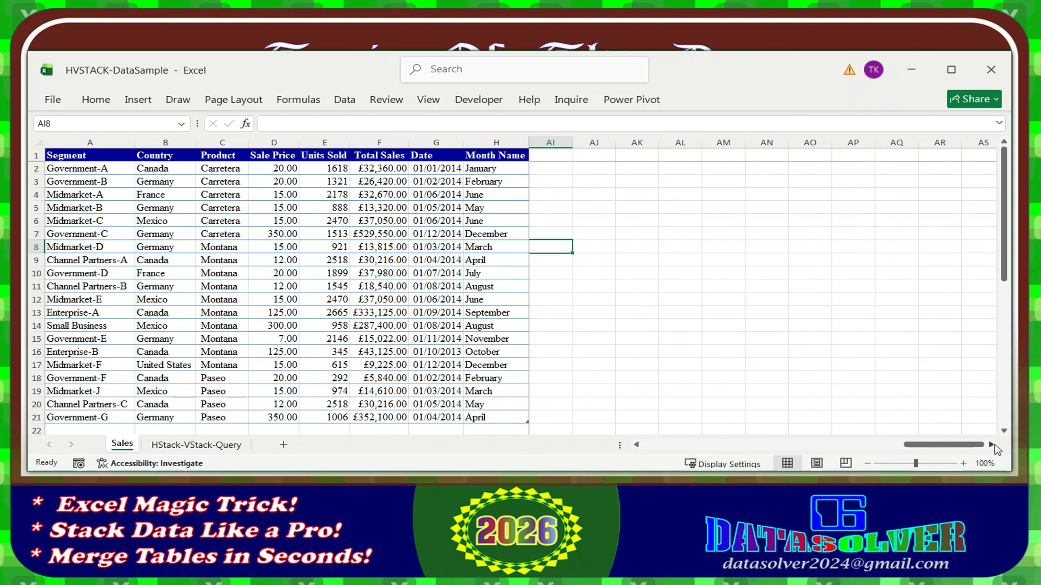
{"action": "left_click", "coordinate": [196, 445]}
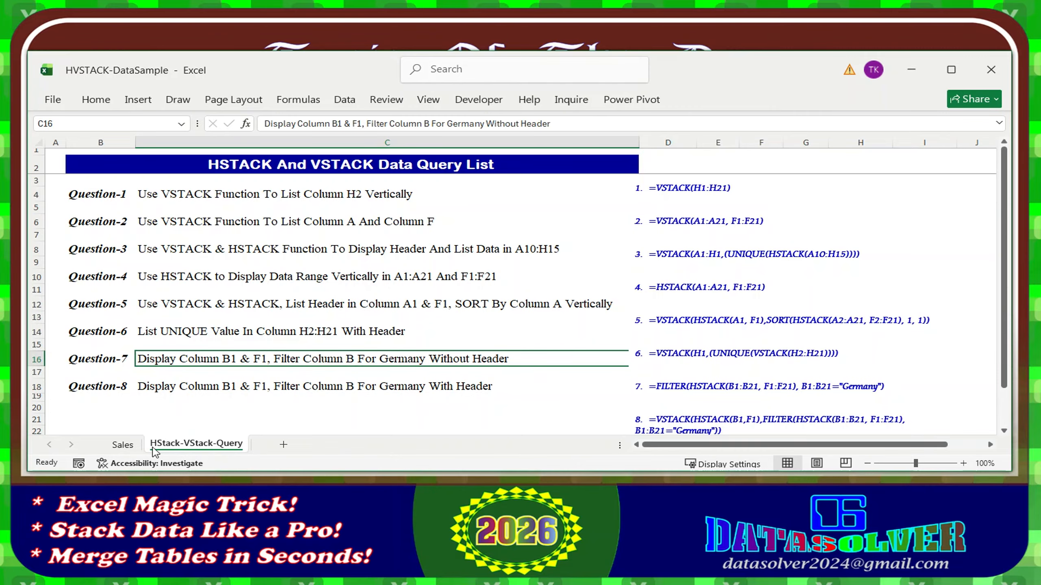
{"action": "left_click", "coordinate": [123, 445]}
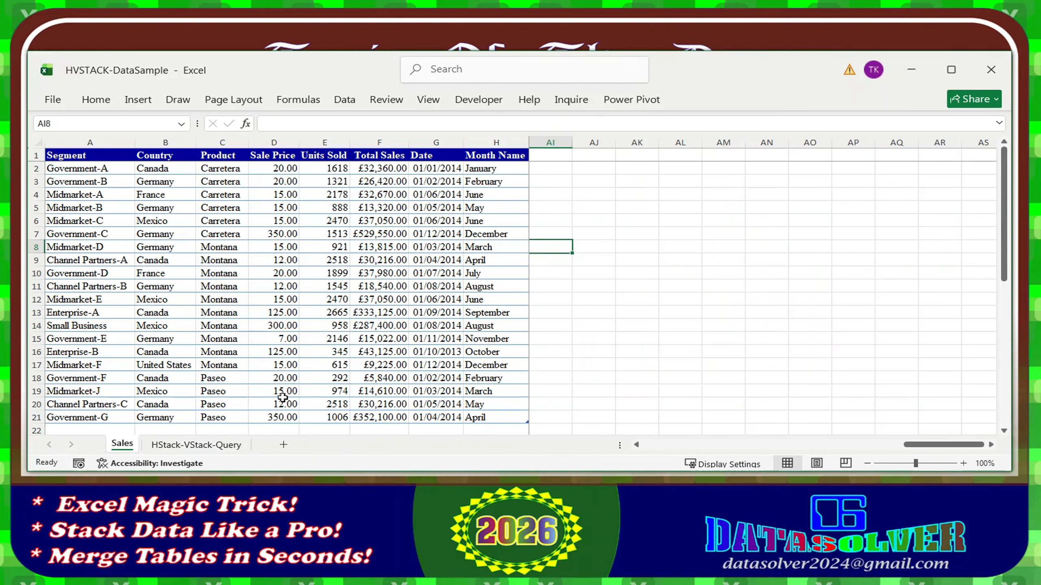
Enter =VSTACK(HSTACK(B1,F1),FILTER(HSTACK(B1:B21, F1:F21), B1:B21="Germany")) in cell AJ1 and widen columns AJ and AK
{"action": "left_click", "coordinate": [610, 158]}
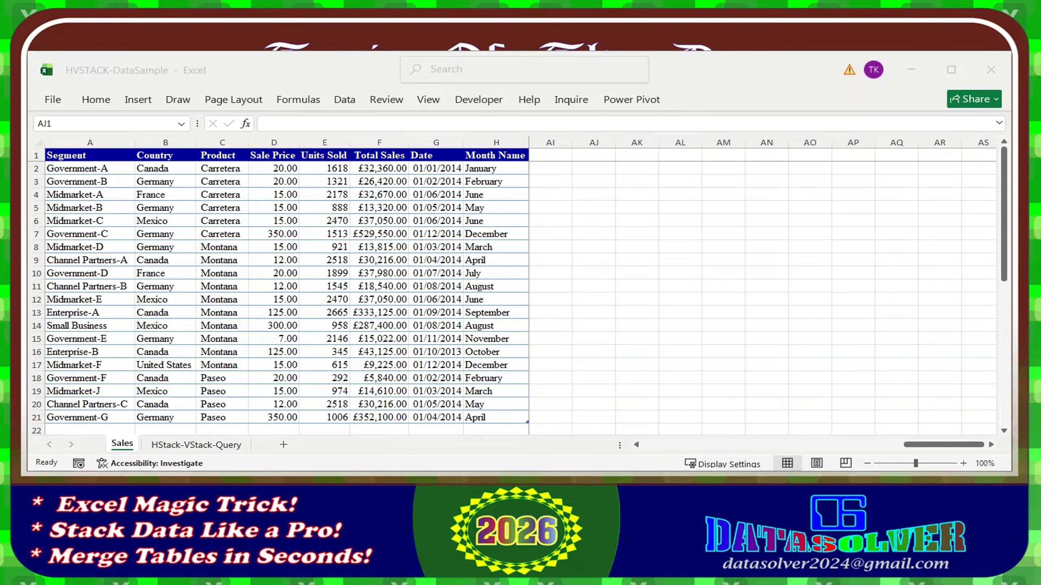
{"action": "left_click", "coordinate": [608, 158]}
{"action": "left_click", "coordinate": [400, 118]}
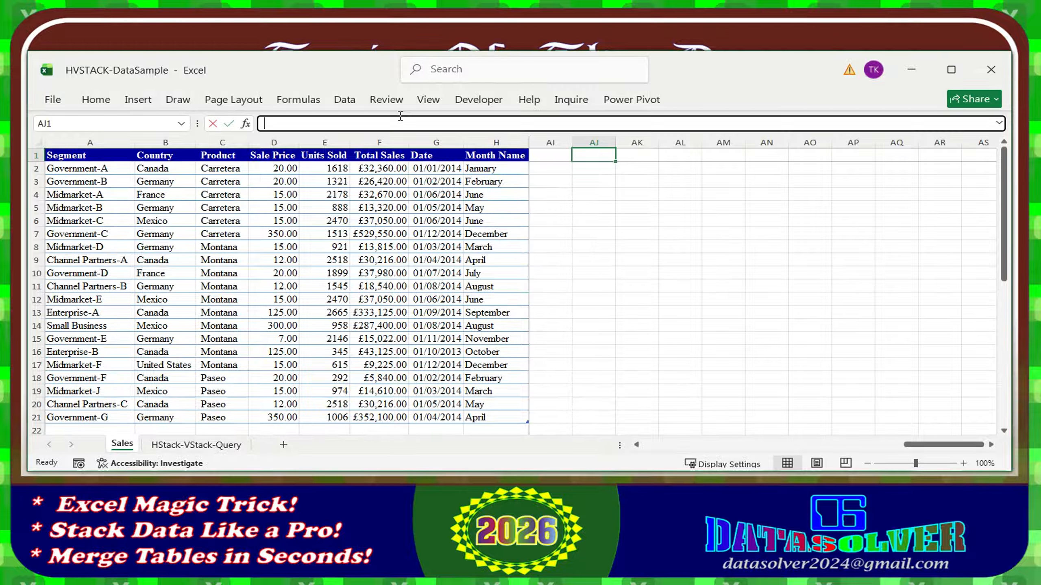
{"action": "type", "text": "=VSTACK(HSTACK(B1,F1),FILTER(HSTACK(B1:B21, F1:F21), B1:B21=\"Germany\"))"}
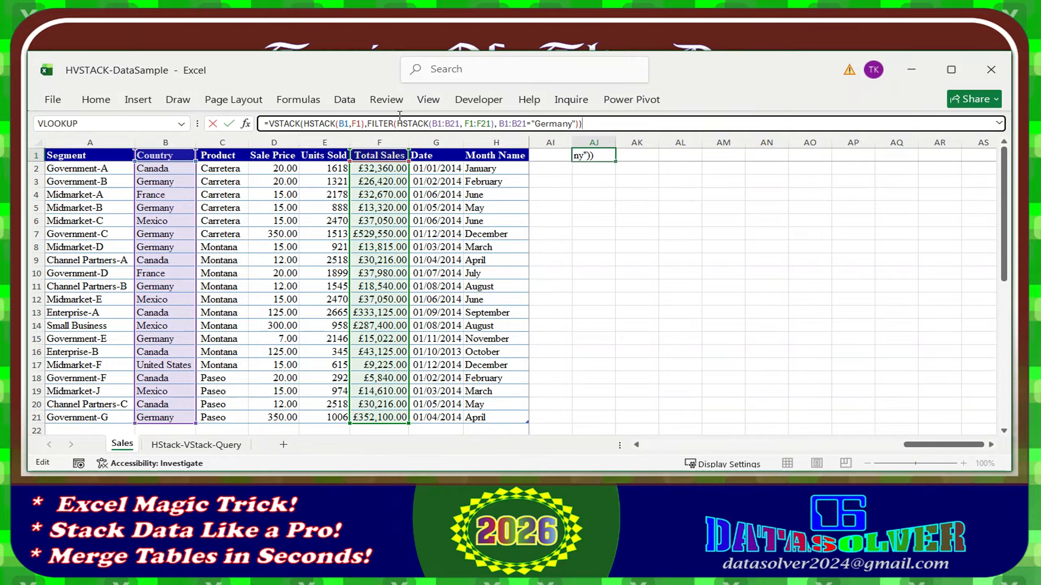
{"action": "key", "text": "Return"}
{"action": "left_click", "coordinate": [608, 155]}
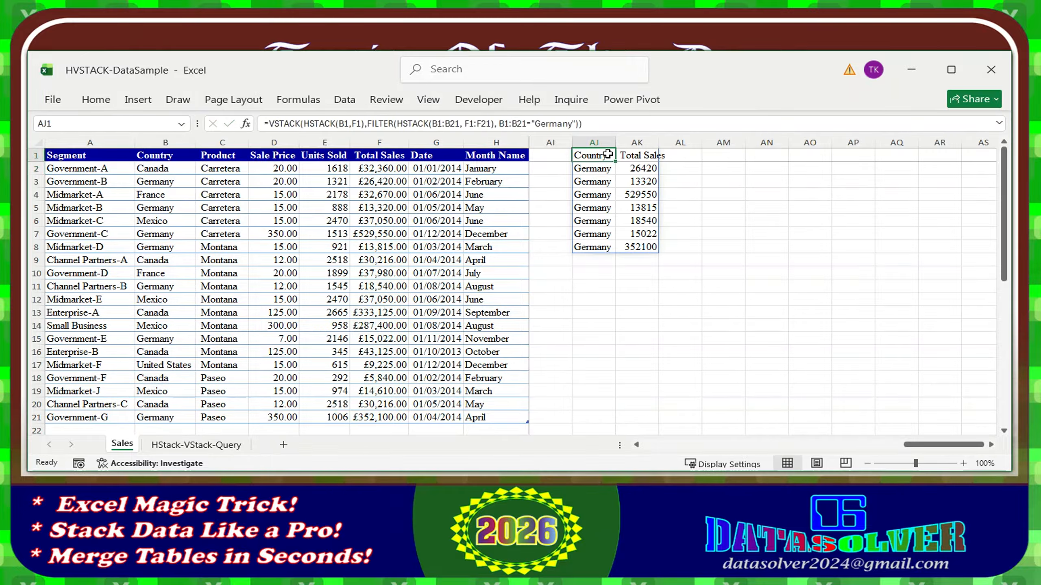
{"action": "left_click_drag", "start_coordinate": [608, 155], "coordinate": [634, 141]}
{"action": "left_click", "coordinate": [595, 289]}
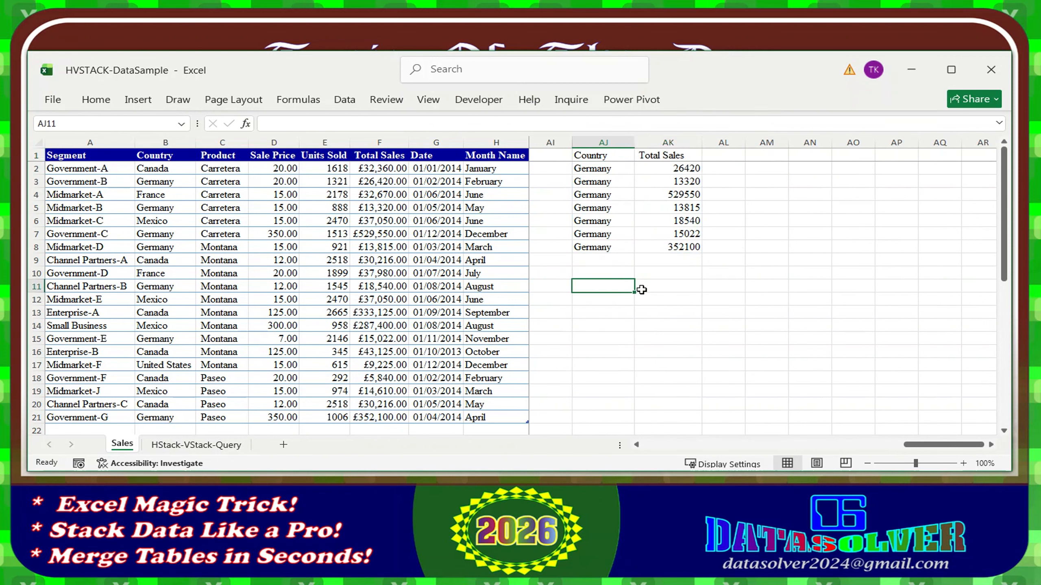
Examine the Germany list with its header in AJ1:AK8 and review the questions on the HStack-VStack-Query sheet
{"action": "left_click", "coordinate": [590, 155]}
{"action": "left_click", "coordinate": [630, 310]}
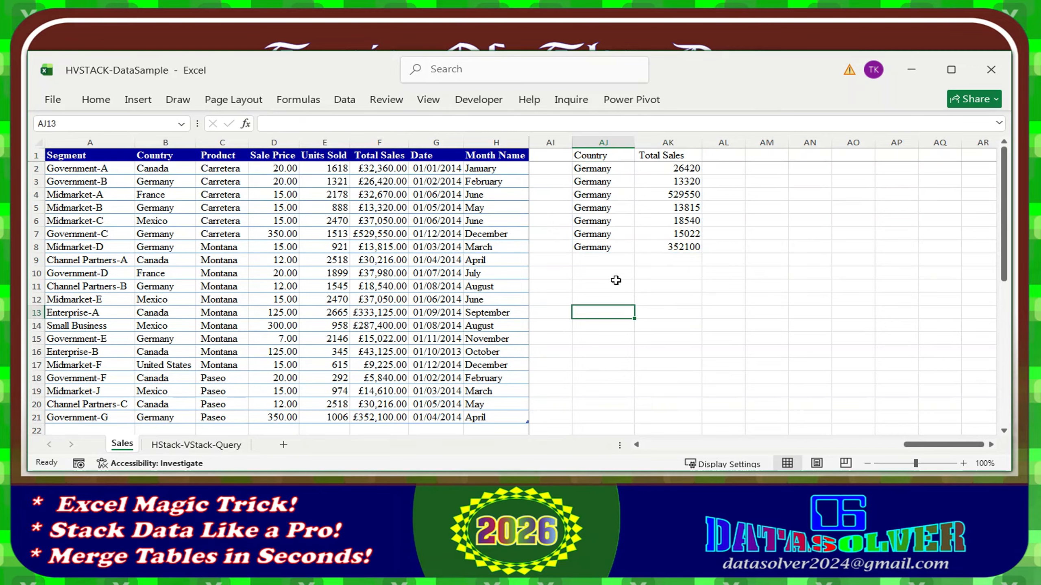
{"action": "left_click", "coordinate": [607, 262]}
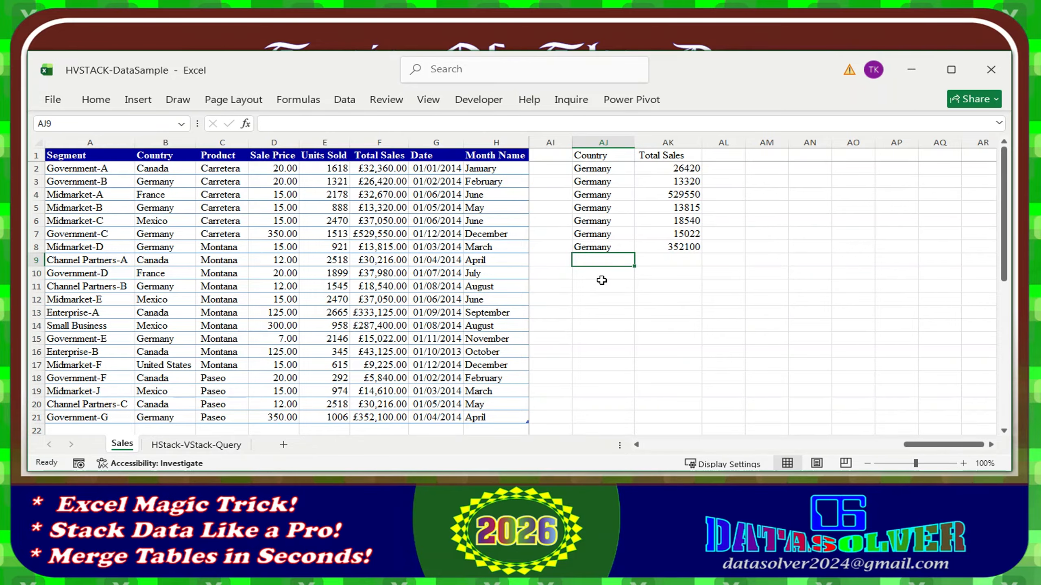
{"action": "left_click", "coordinate": [666, 262]}
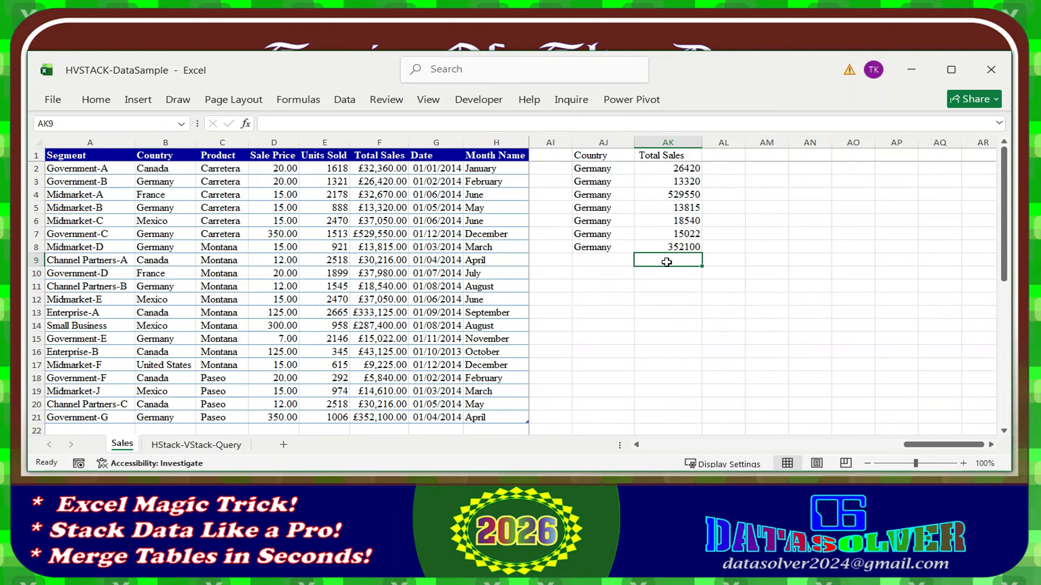
{"action": "left_click", "coordinate": [189, 448]}
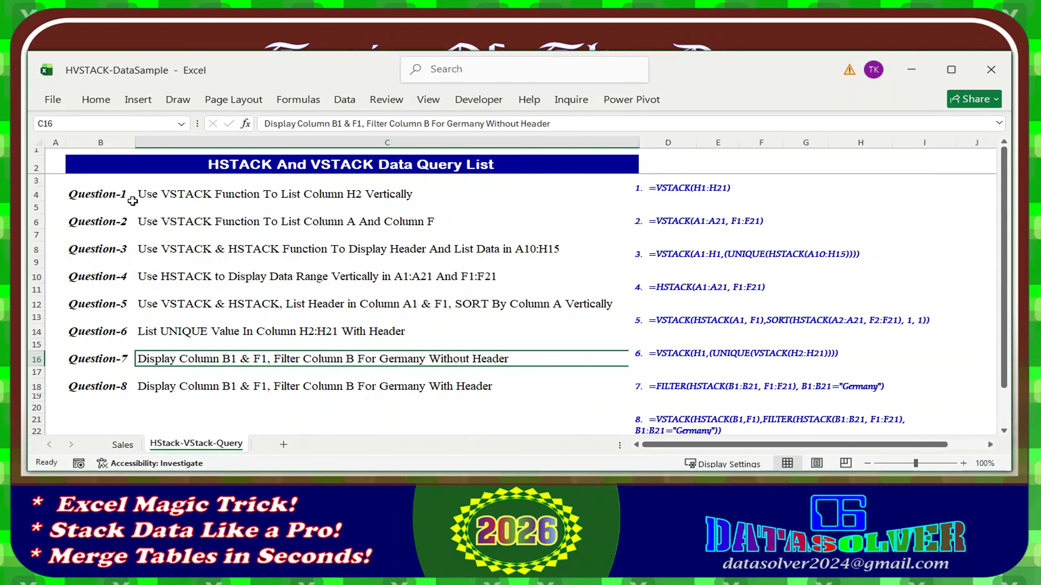
{"action": "left_click", "coordinate": [123, 444]}
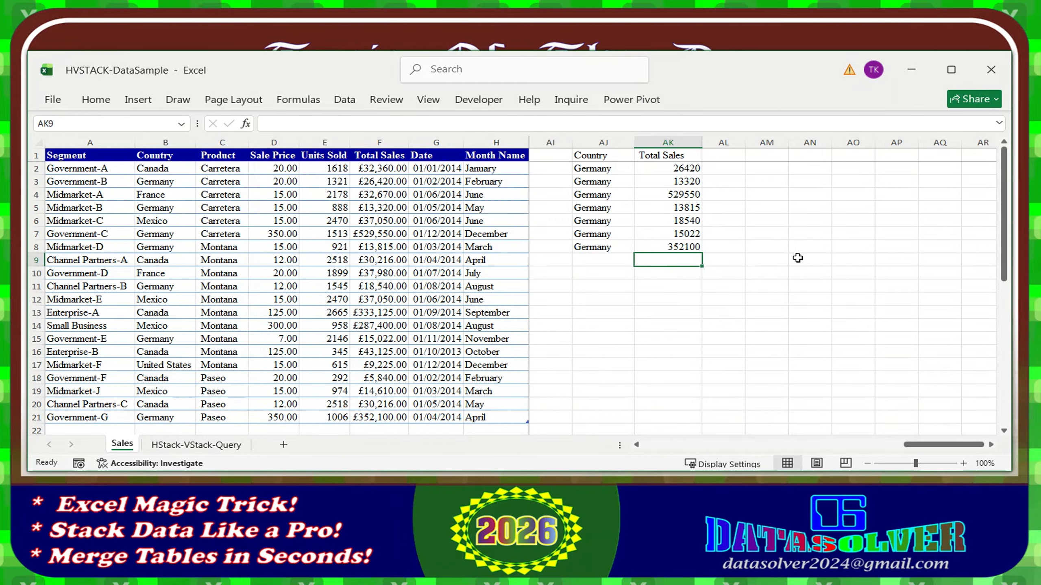
{"action": "left_click", "coordinate": [727, 246]}
{"action": "left_click", "coordinate": [767, 246]}
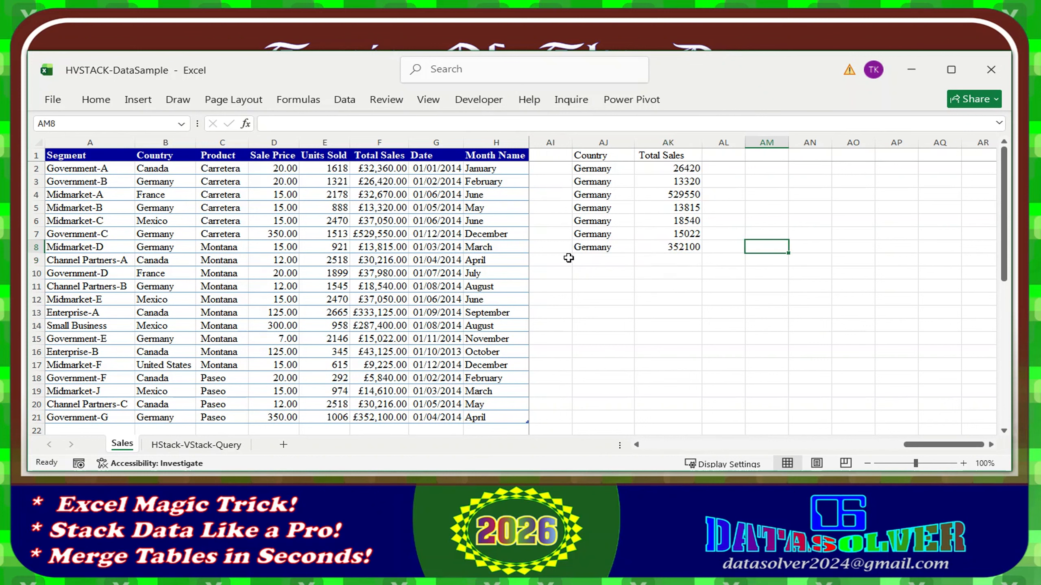